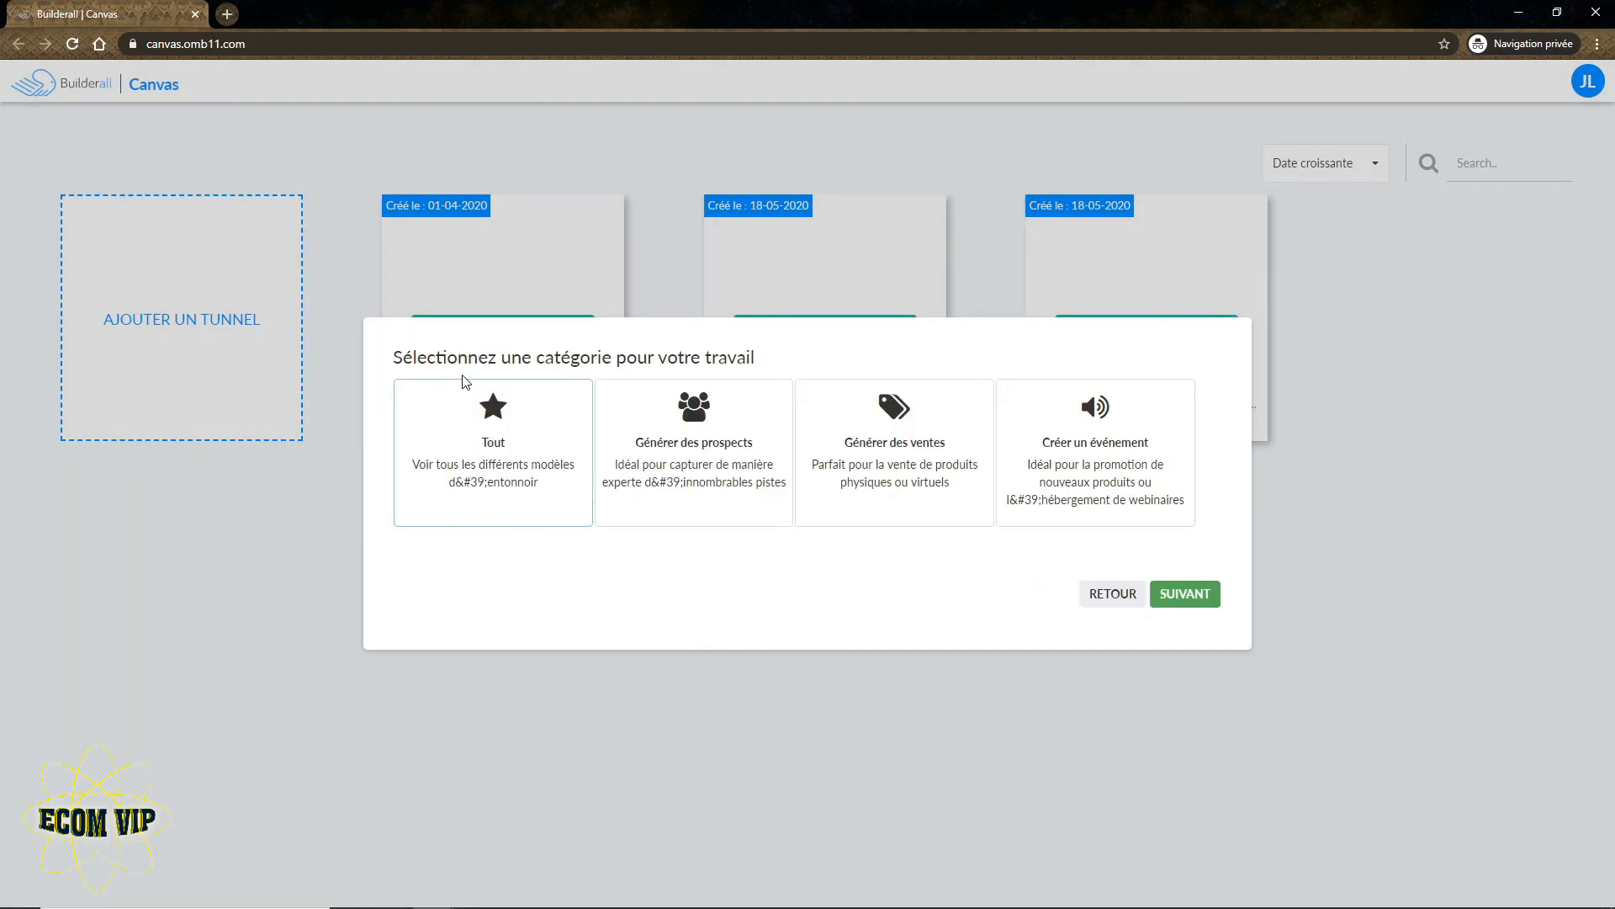
# Show all funnel models and choose the Webinar Funnel template.
pyautogui.click(474, 461)
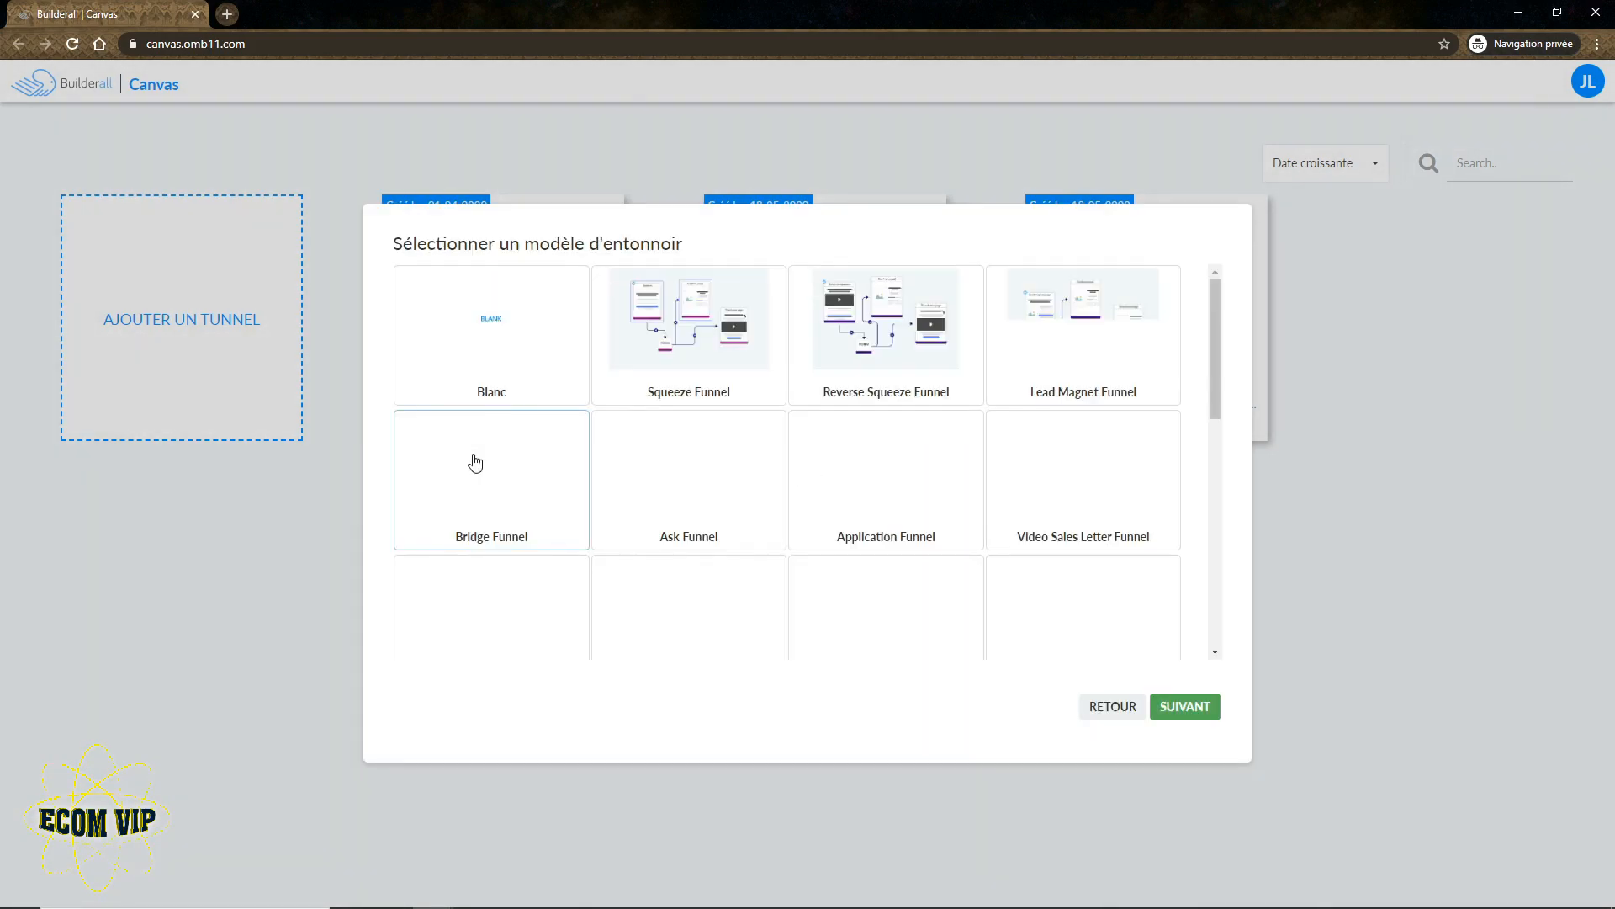
pyautogui.scroll(-5, 863, 547)
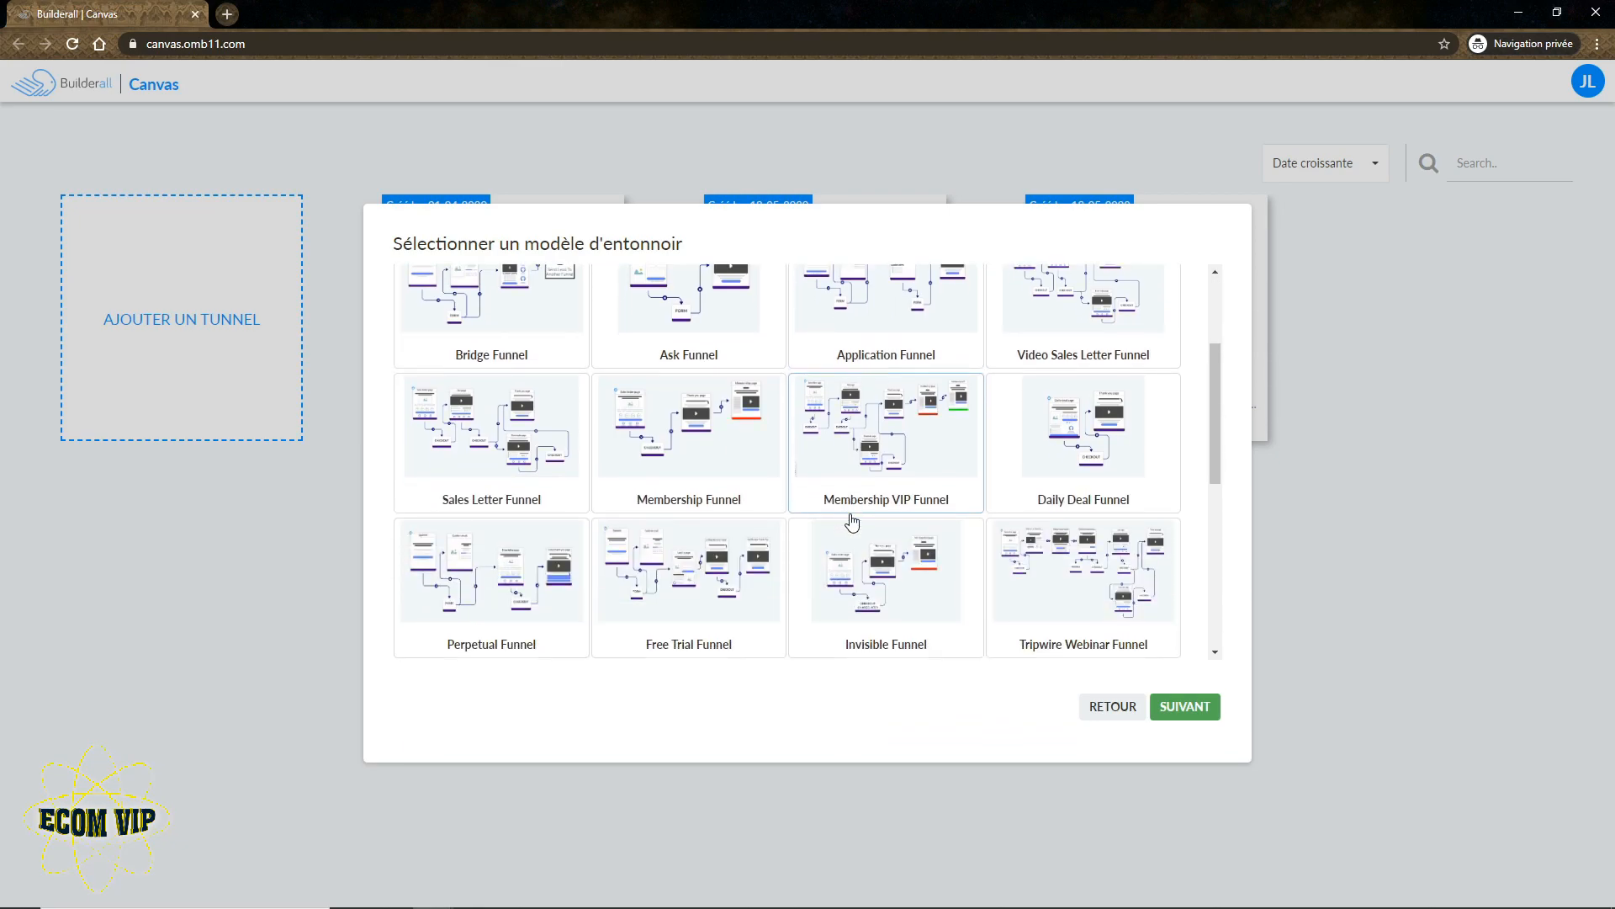
pyautogui.scroll(-2, 753, 570)
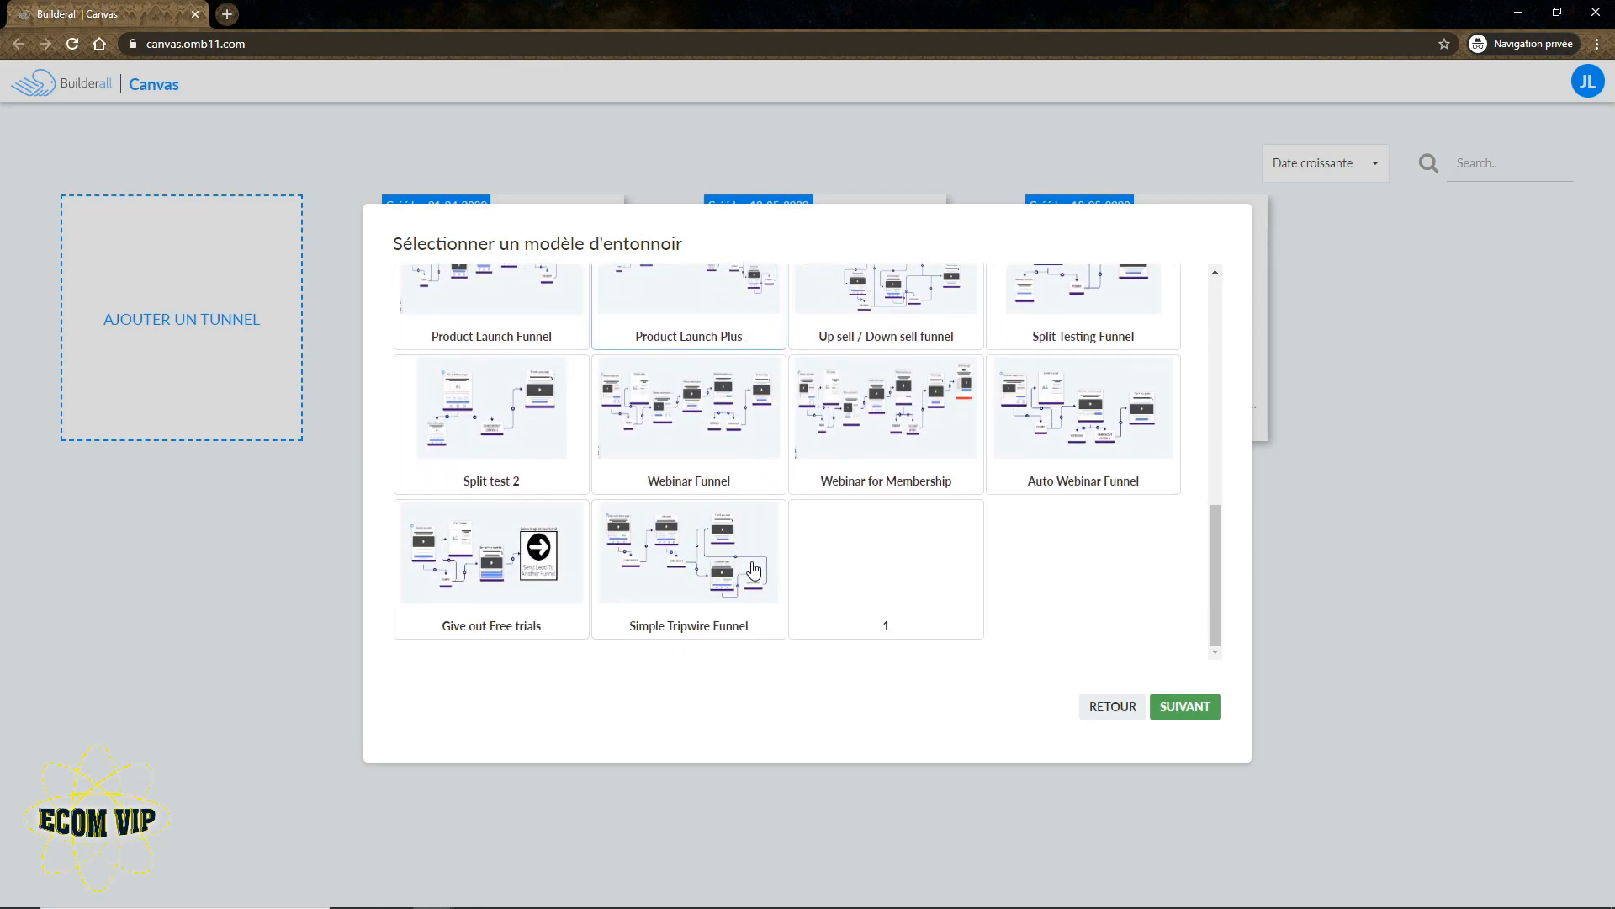
pyautogui.click(687, 430)
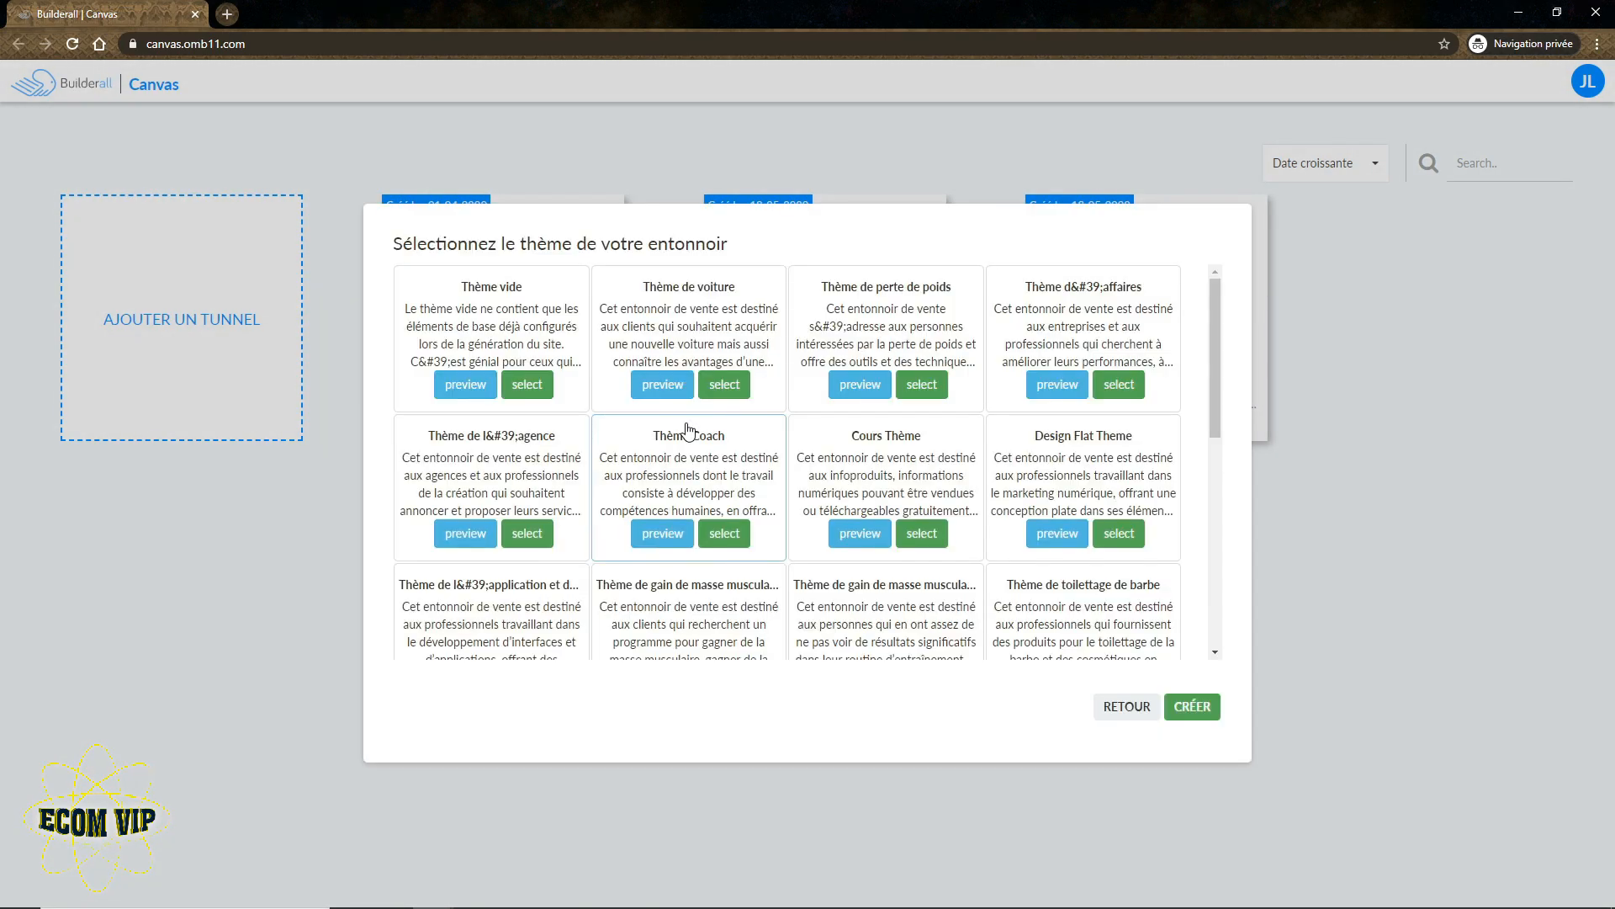
# Browse the funnel themes and create the funnel with "Thème de base".
pyautogui.scroll(-5, 687, 430)
pyautogui.scroll(4, 833, 446)
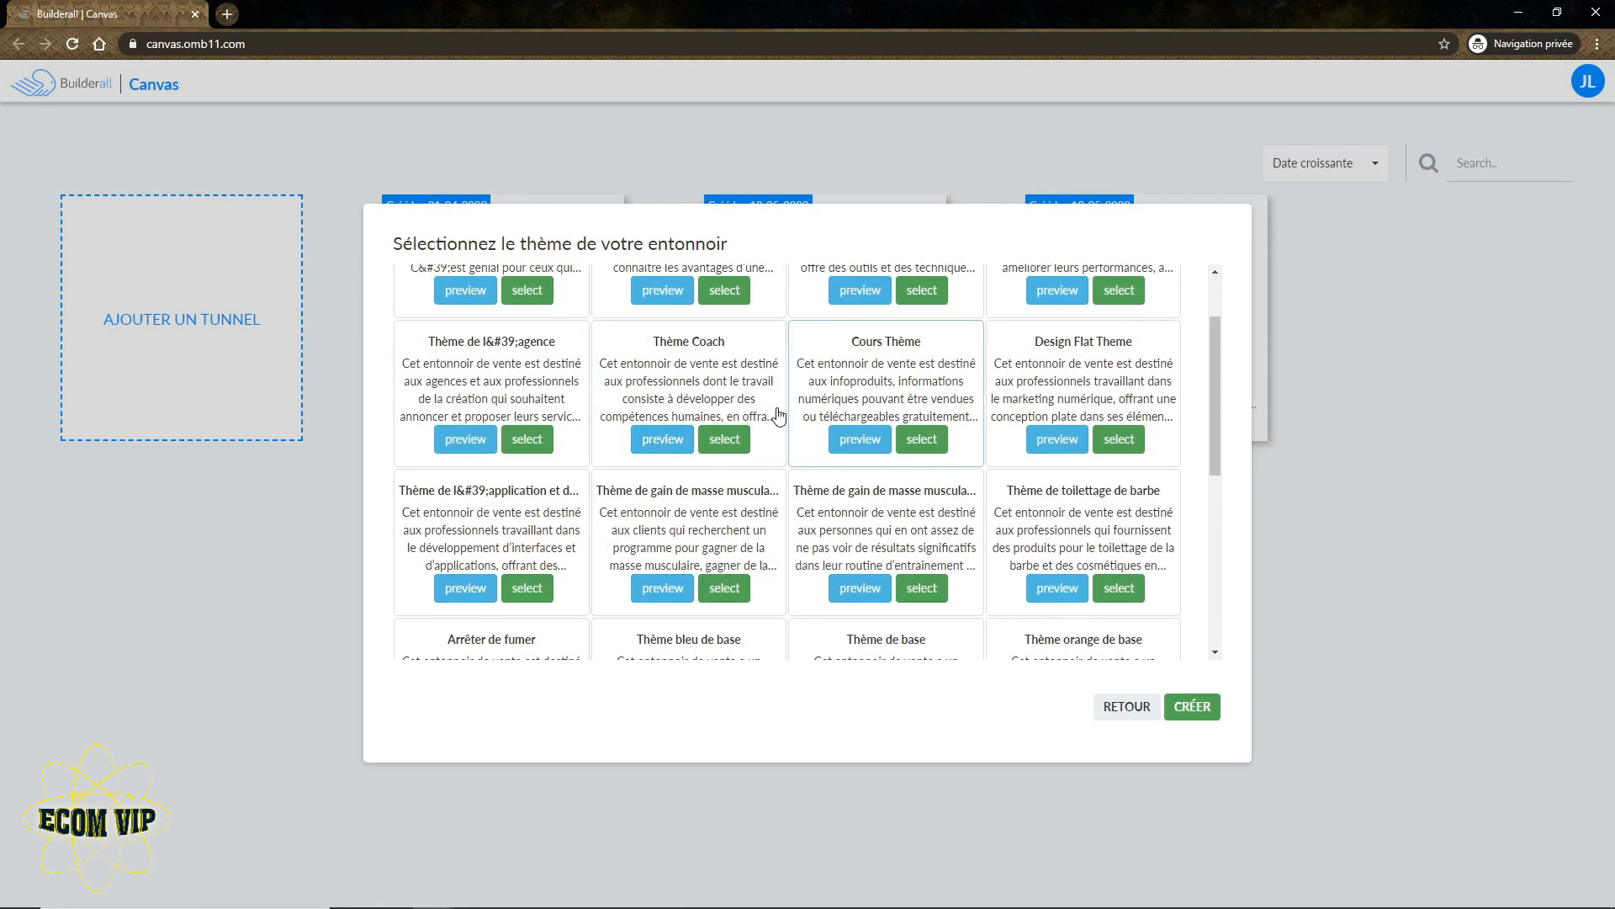
pyautogui.scroll(-4, 896, 460)
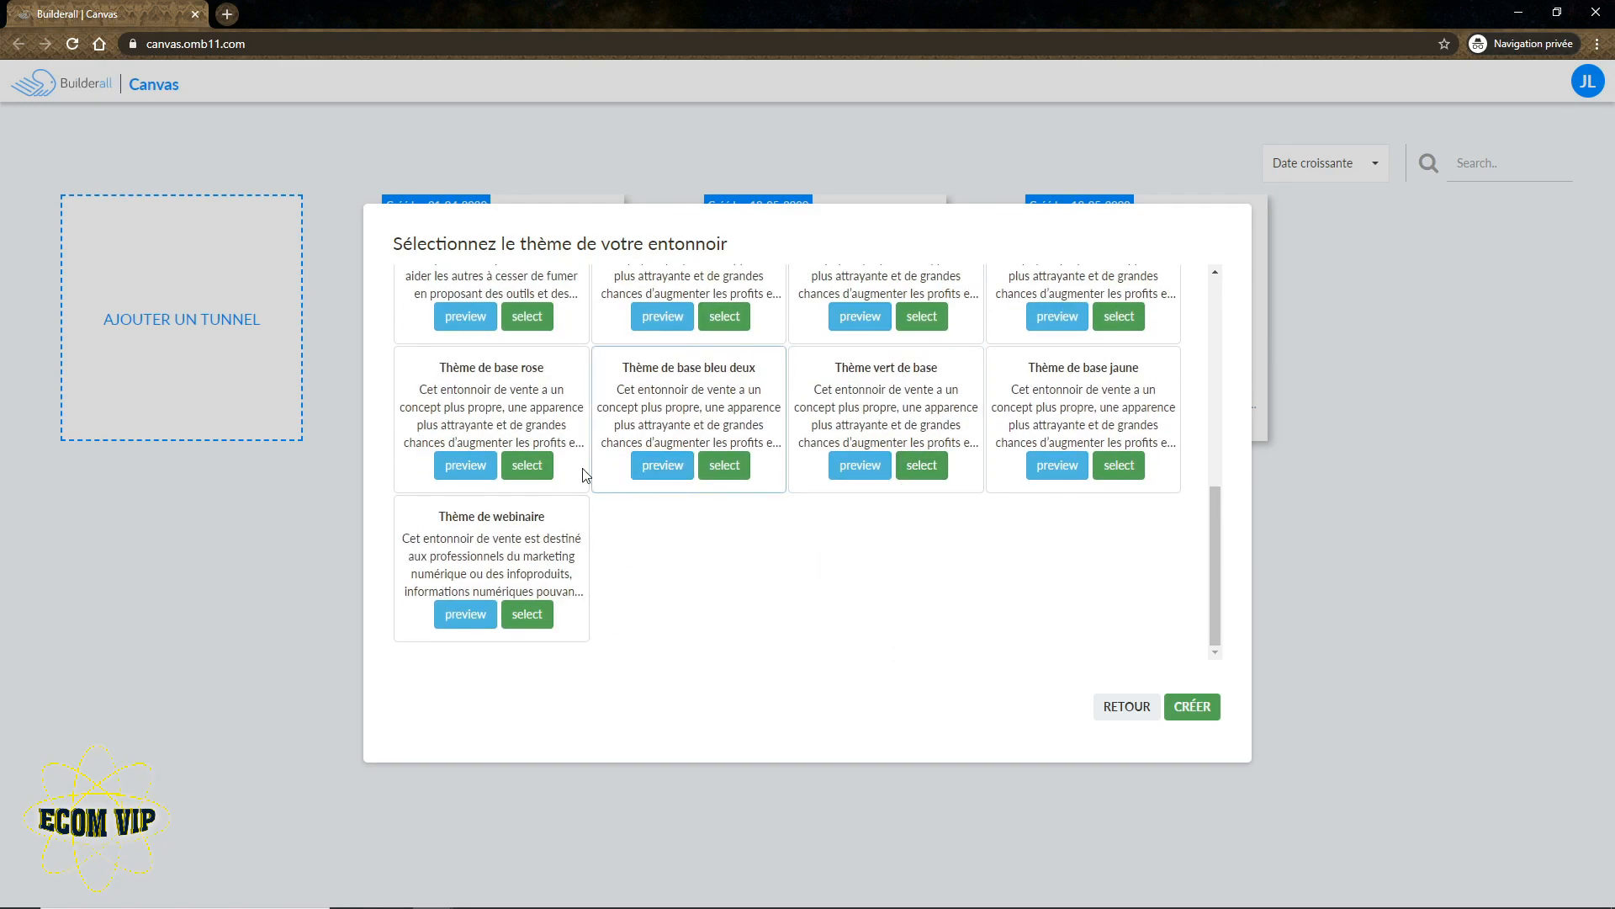
pyautogui.scroll(4, 546, 462)
pyautogui.scroll(1, 505, 451)
pyautogui.scroll(-4, 872, 425)
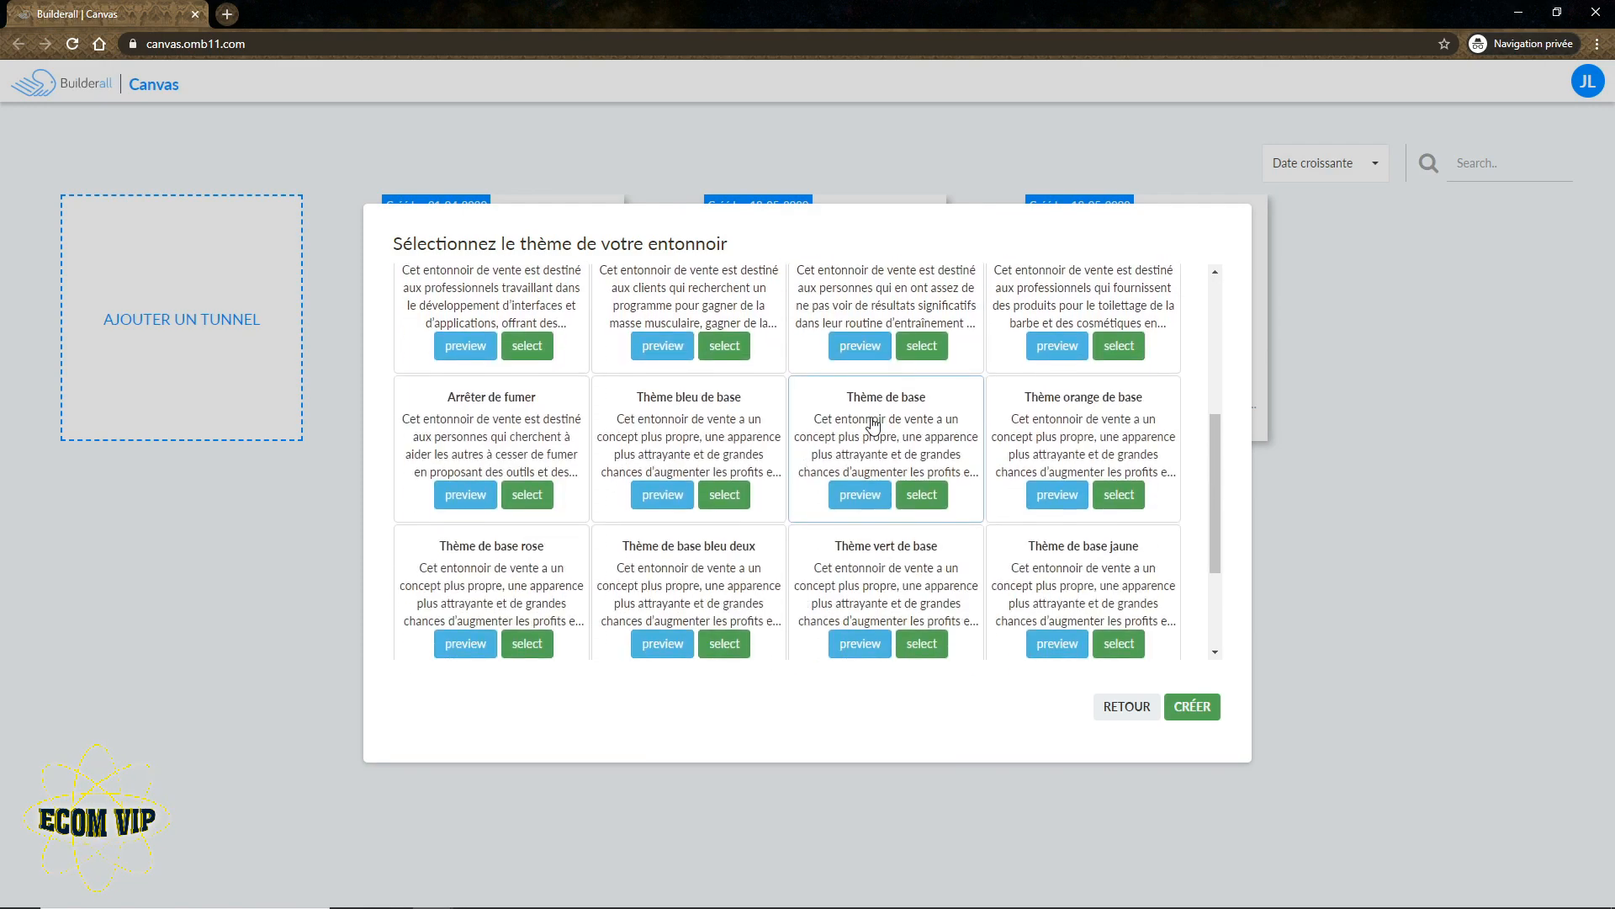
pyautogui.scroll(-2, 873, 424)
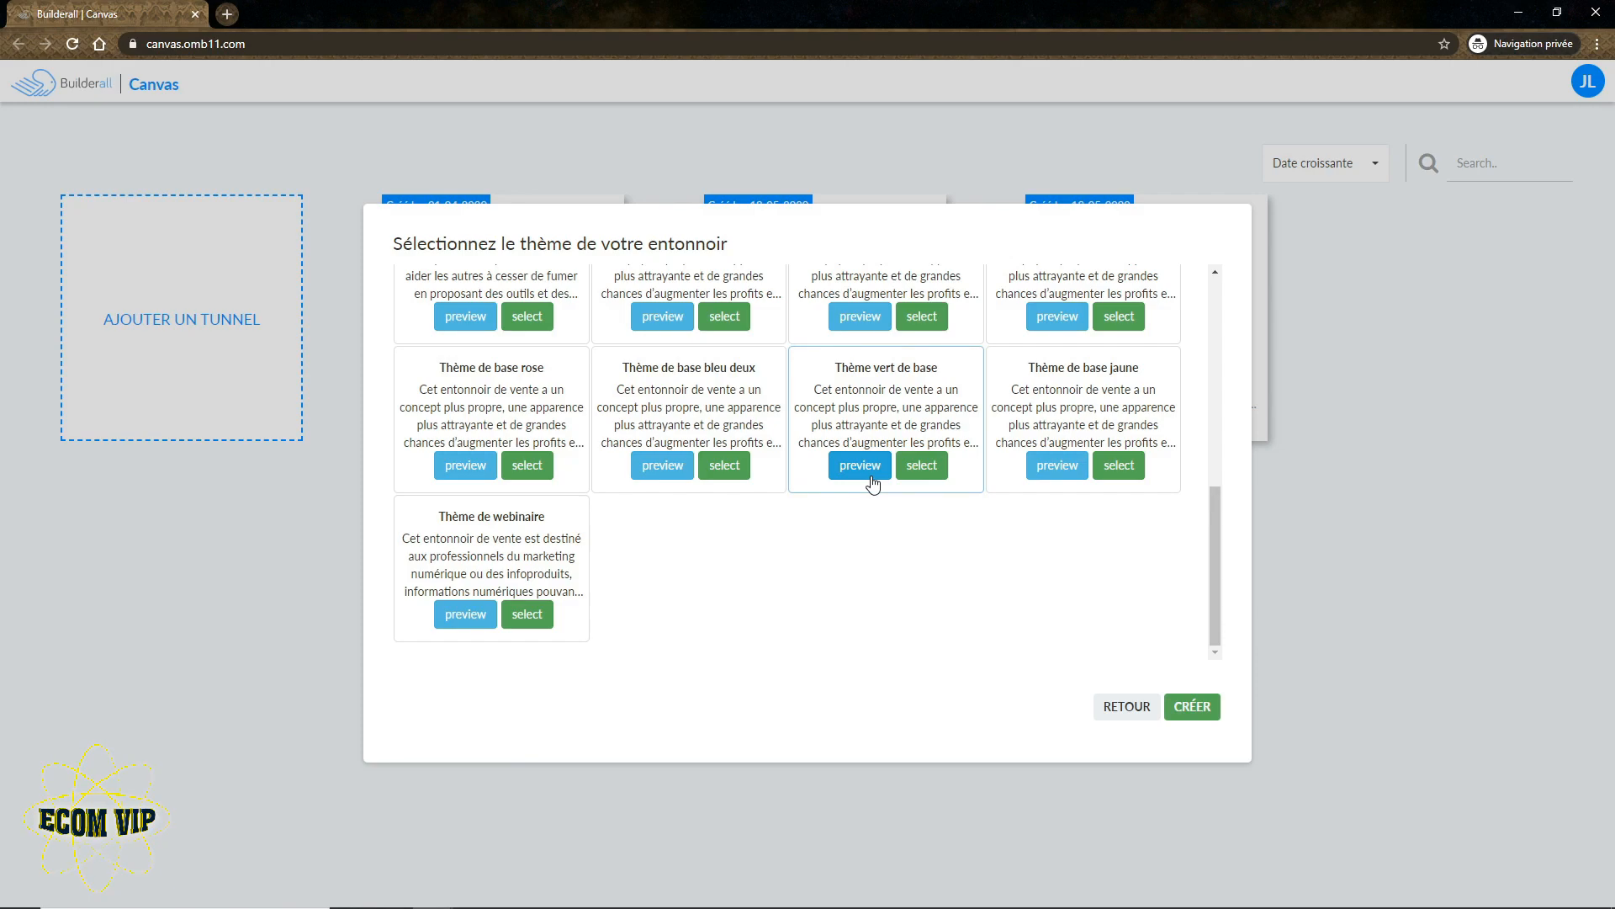
pyautogui.scroll(2, 836, 584)
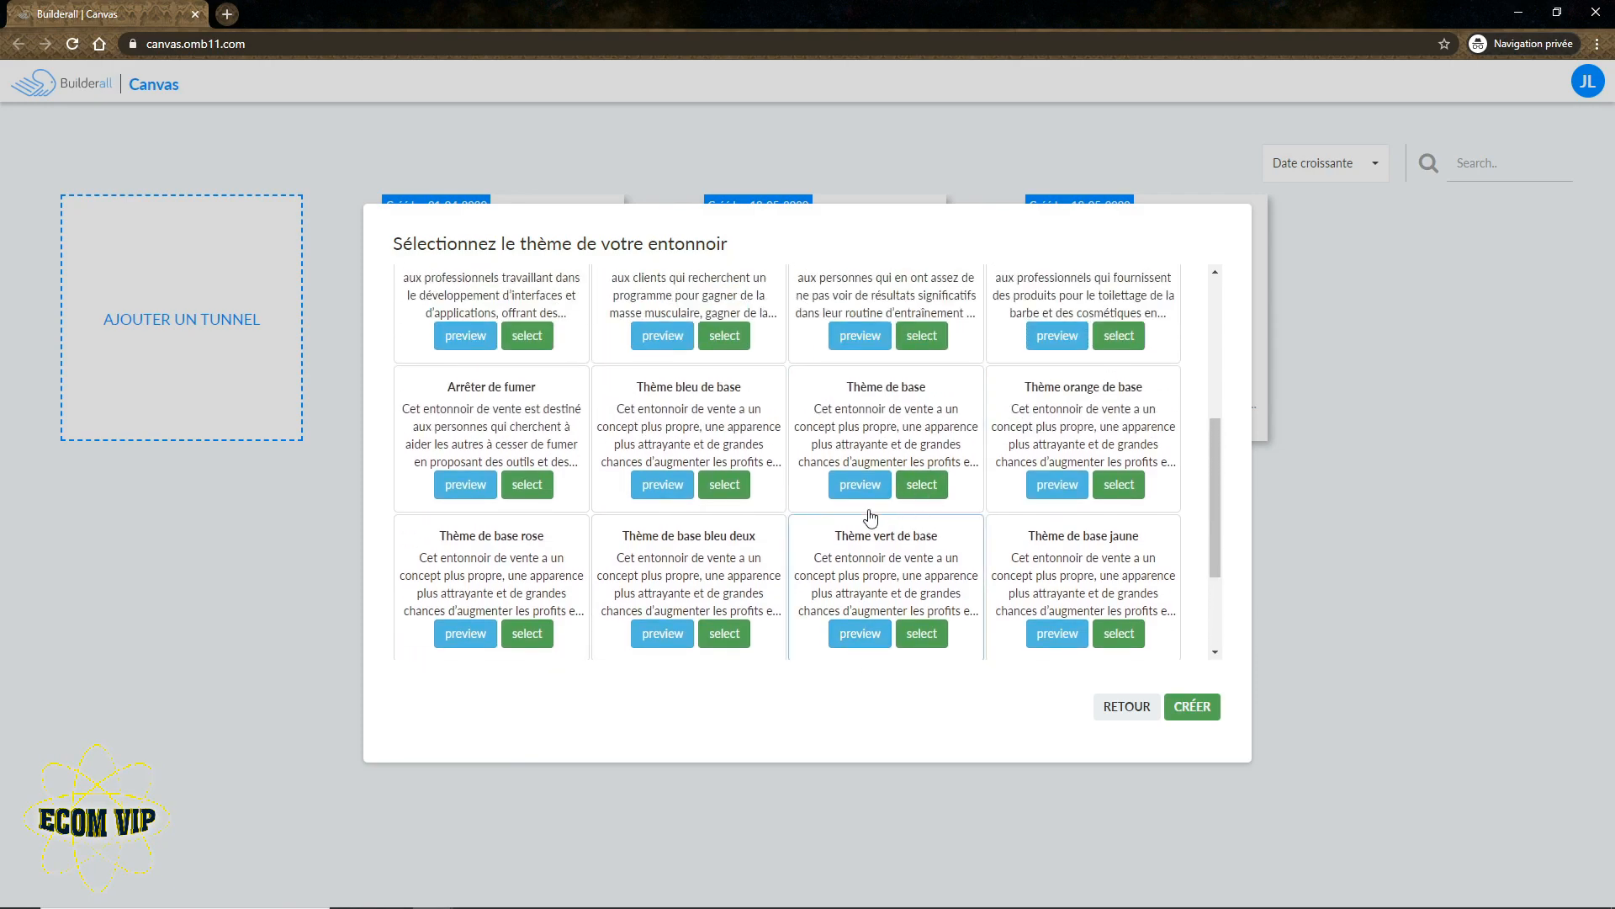
pyautogui.click(917, 493)
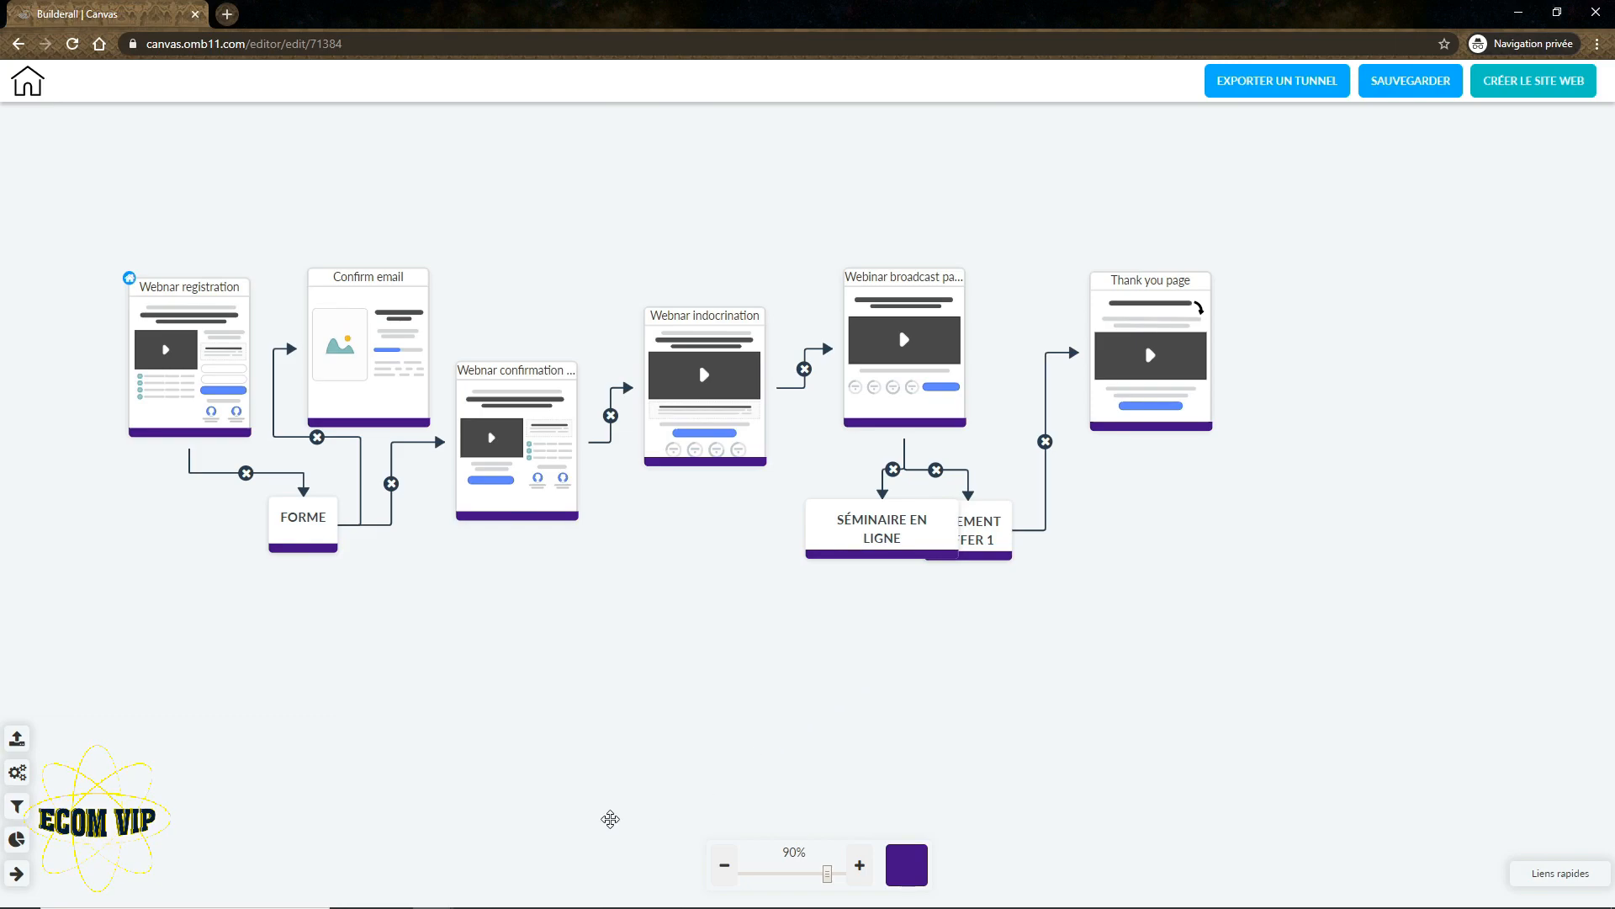
# Spread out the end of the funnel by moving the Thank you page far right and the broadcast and Webnar indocrination pages up and right.
pyautogui.moveTo(629, 692); pyautogui.dragTo(563, 688)
pyautogui.moveTo(1129, 425)
pyautogui.moveTo(1129, 425); pyautogui.dragTo(1501, 414)
pyautogui.moveTo(879, 329); pyautogui.dragTo(1068, 276)
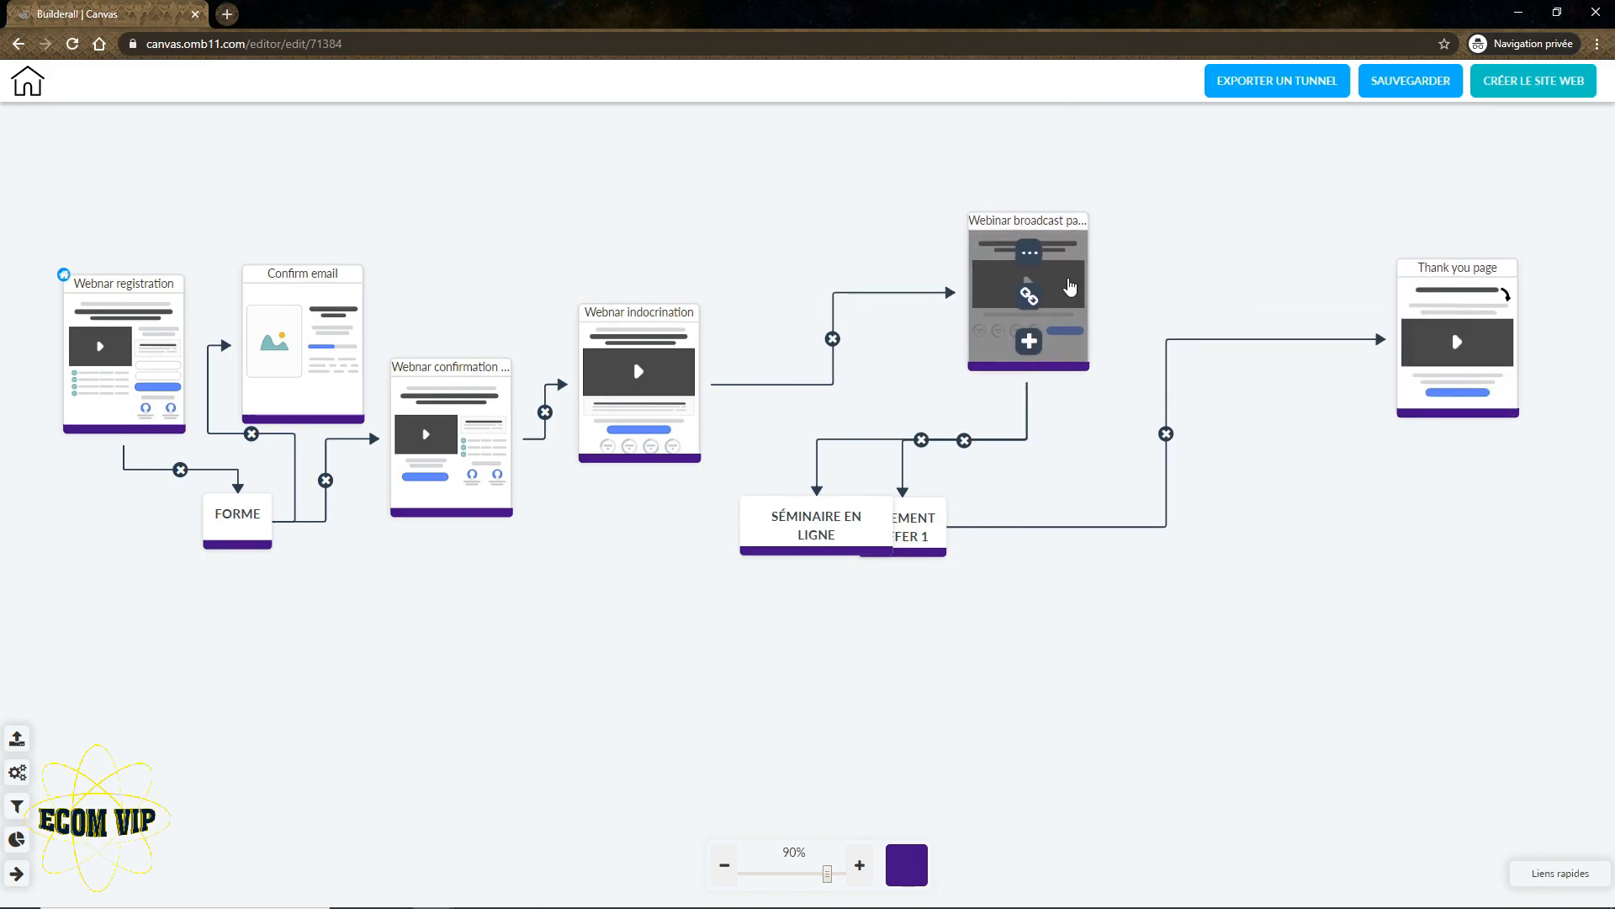
pyautogui.moveTo(691, 327); pyautogui.dragTo(772, 241)
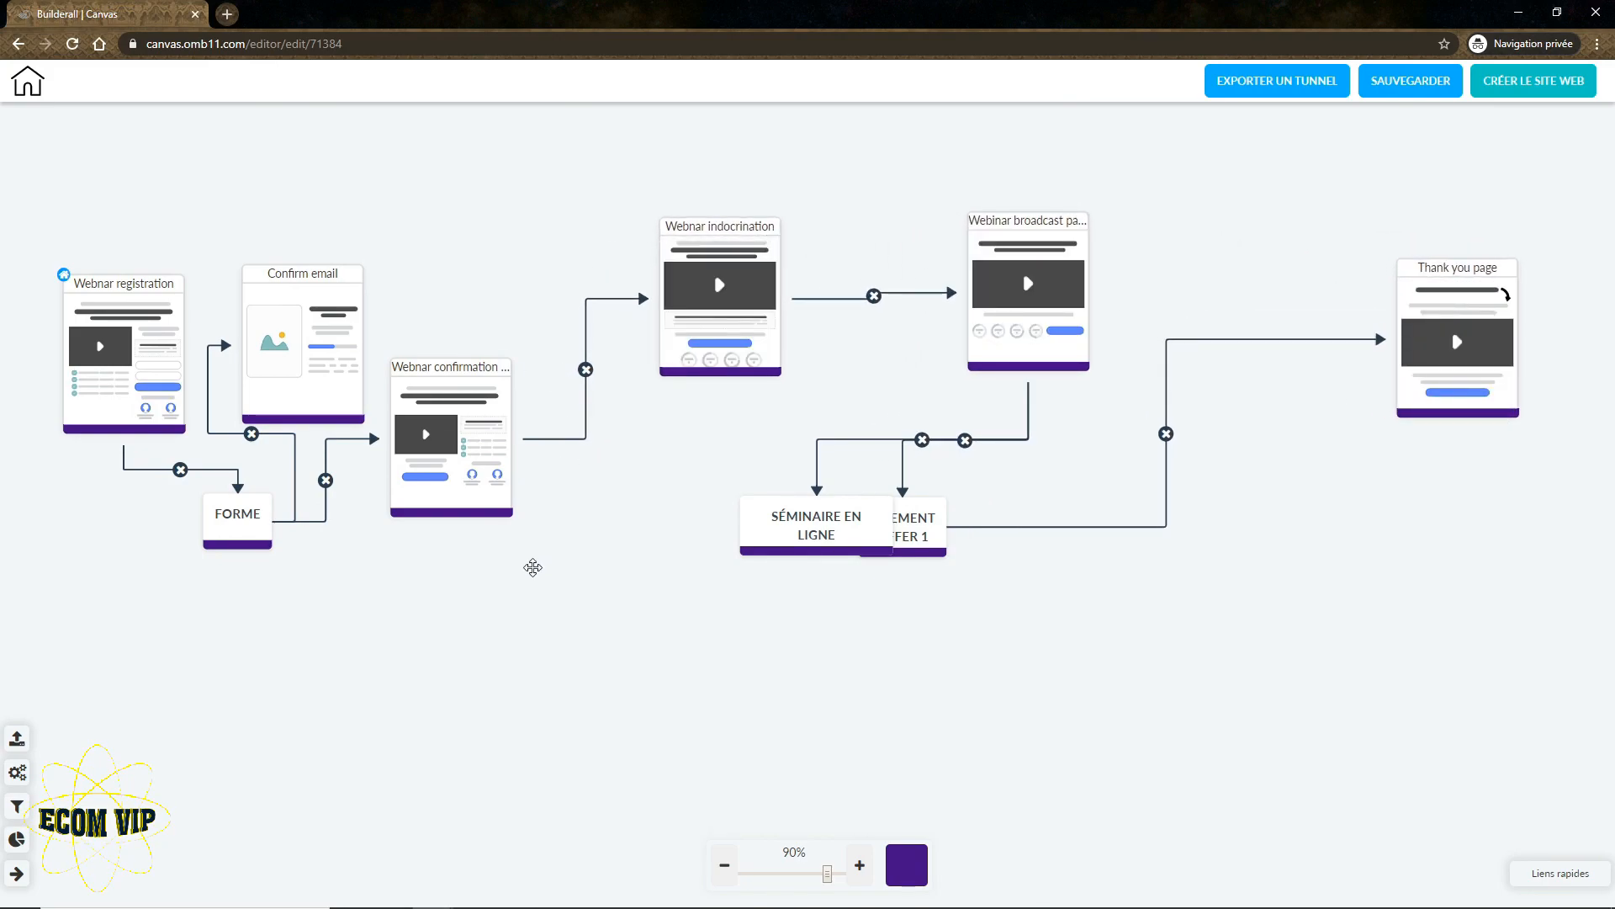
# Rearrange the Confirm email, confirmation and registration pages and the Forme element, and separate Paiement Offer 1 from the Séminaire en ligne element.
pyautogui.moveTo(659, 606); pyautogui.dragTo(725, 609)
pyautogui.moveTo(346, 298); pyautogui.dragTo(382, 184)
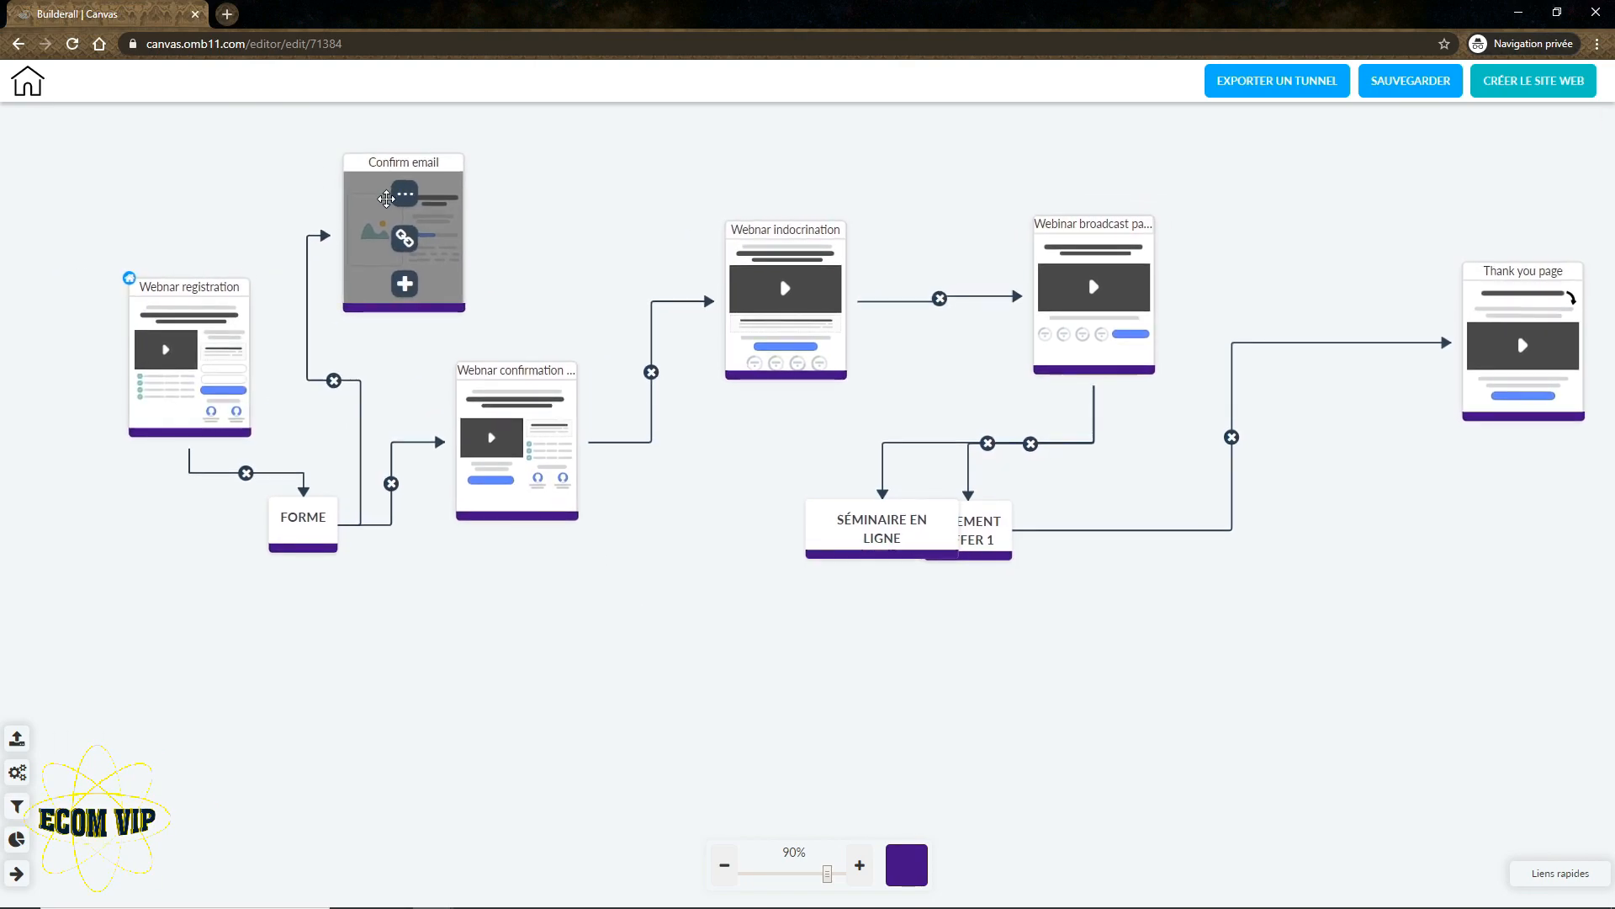
pyautogui.moveTo(530, 500); pyautogui.dragTo(580, 502)
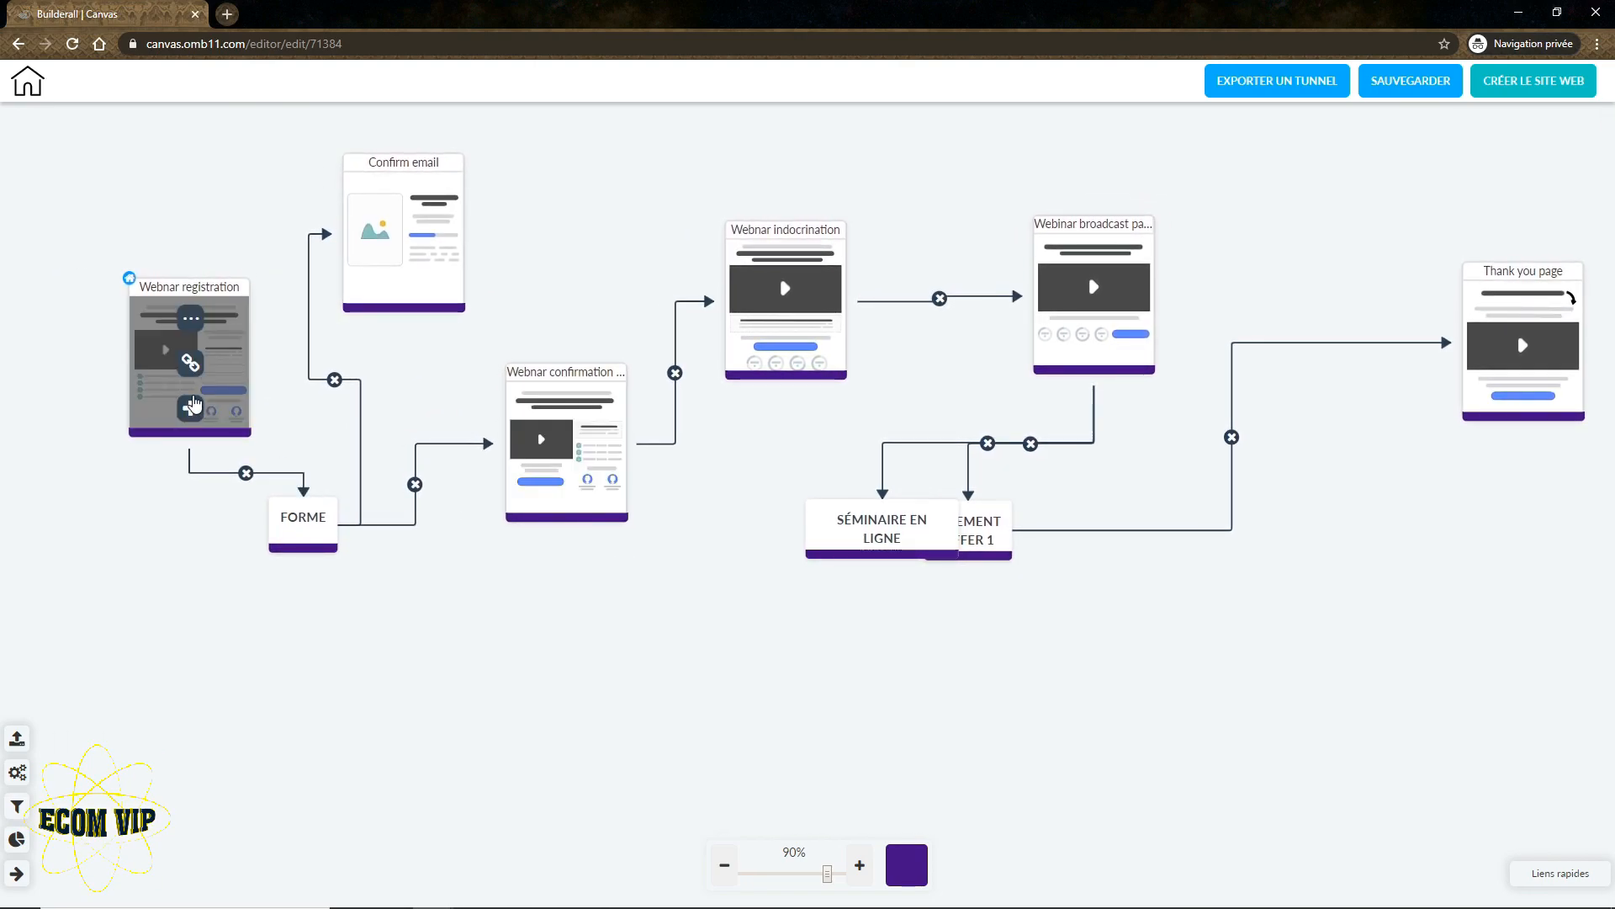
pyautogui.moveTo(181, 396); pyautogui.dragTo(141, 335)
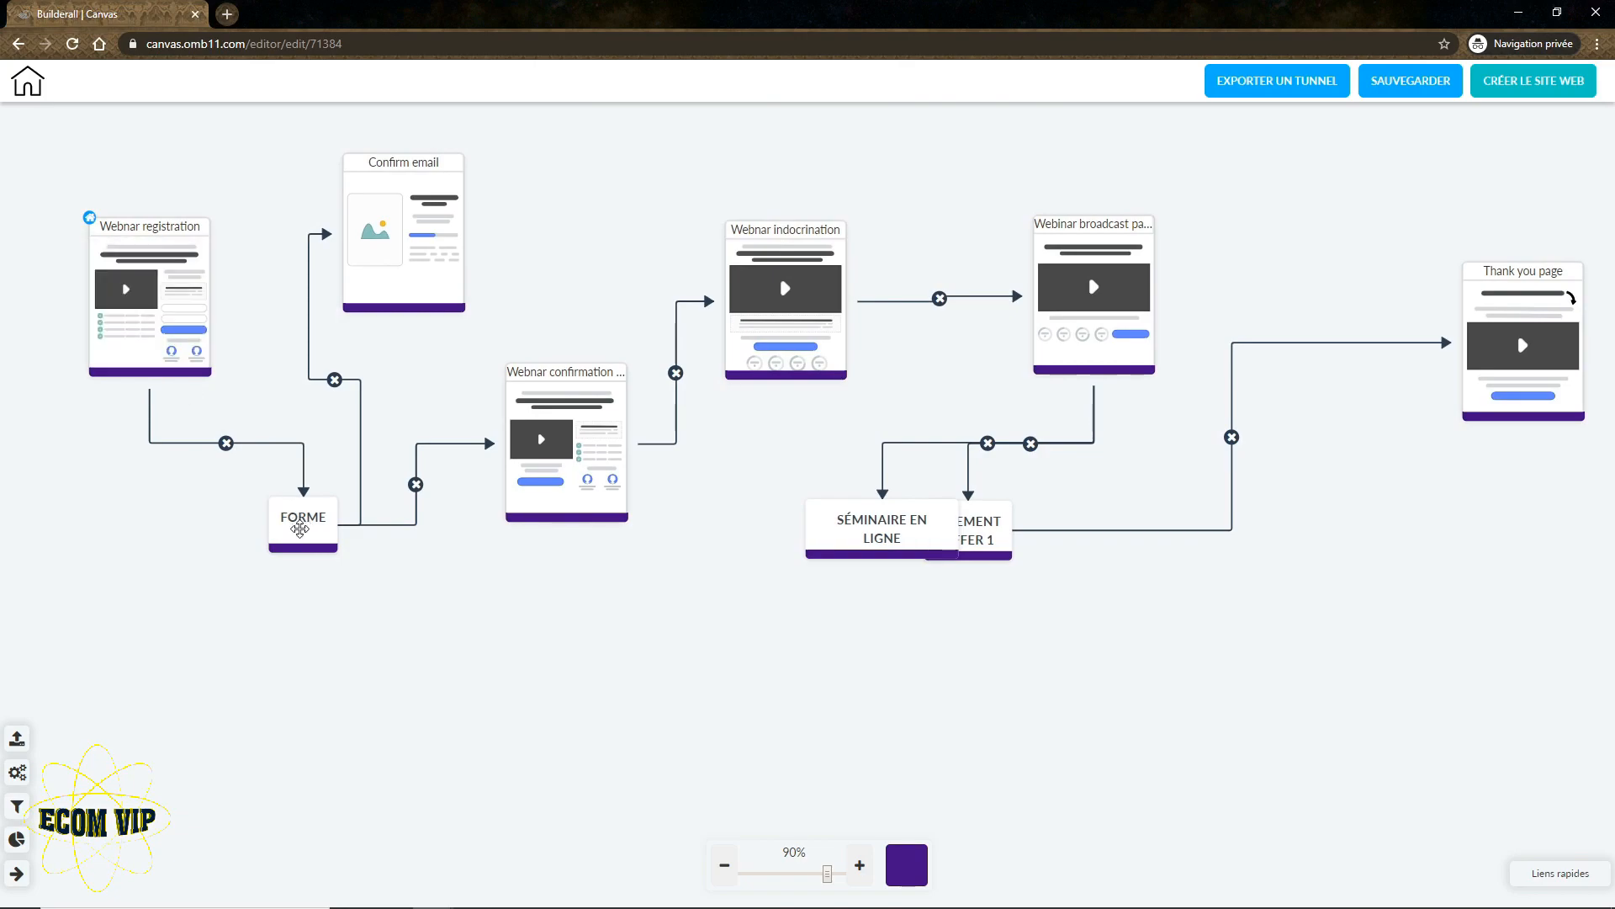
pyautogui.moveTo(305, 527); pyautogui.dragTo(276, 522)
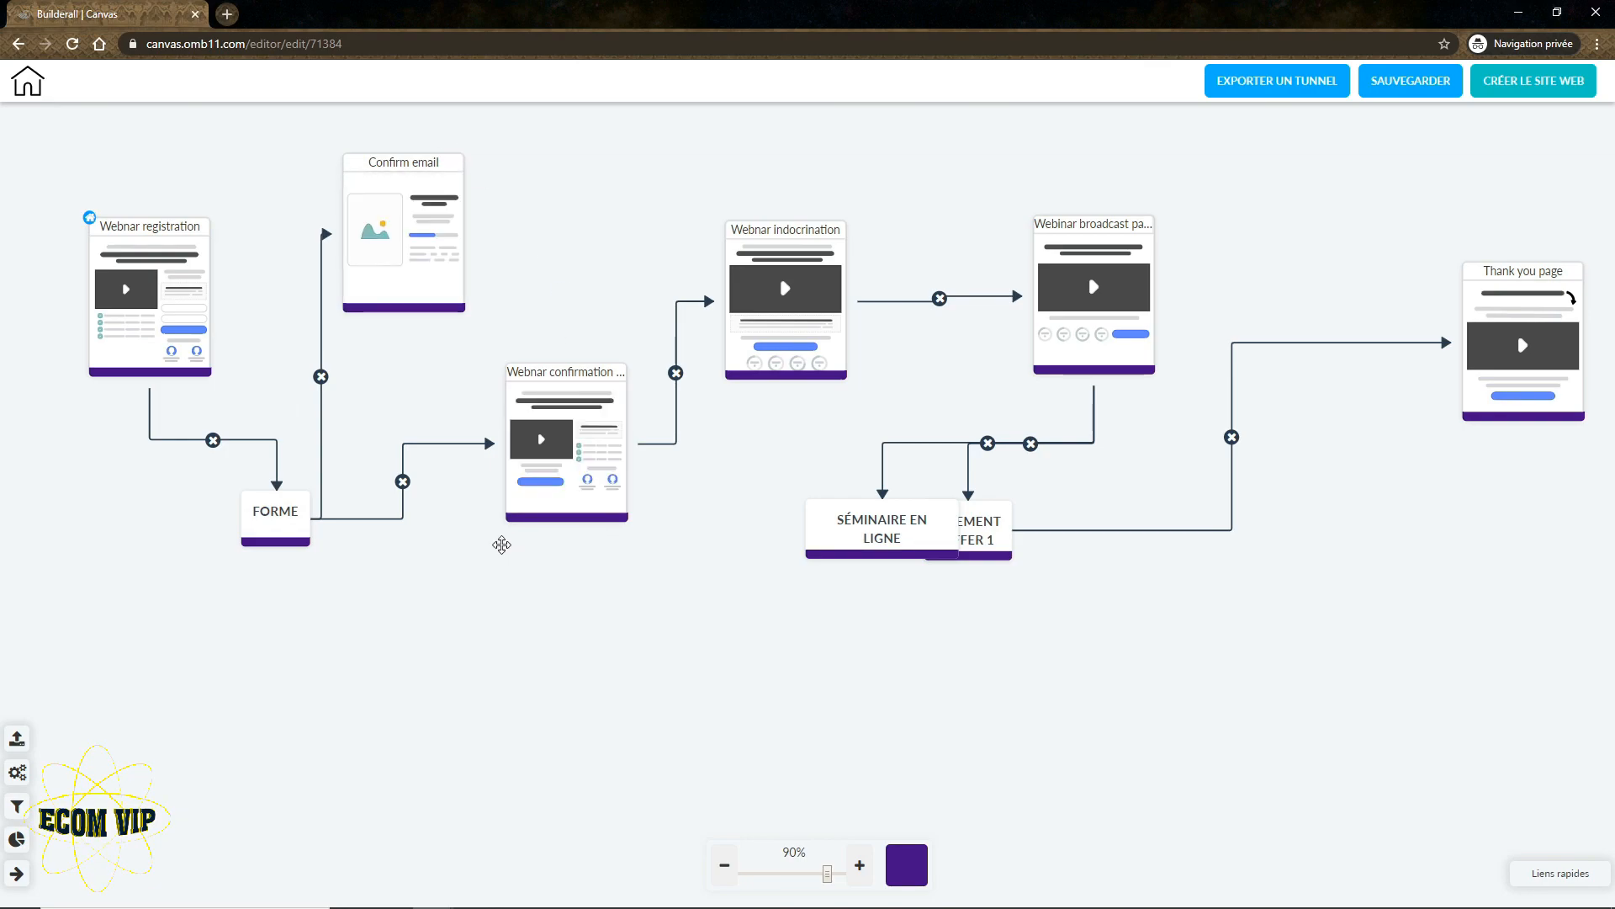
pyautogui.moveTo(531, 448)
pyautogui.moveTo(1000, 533); pyautogui.dragTo(1134, 545)
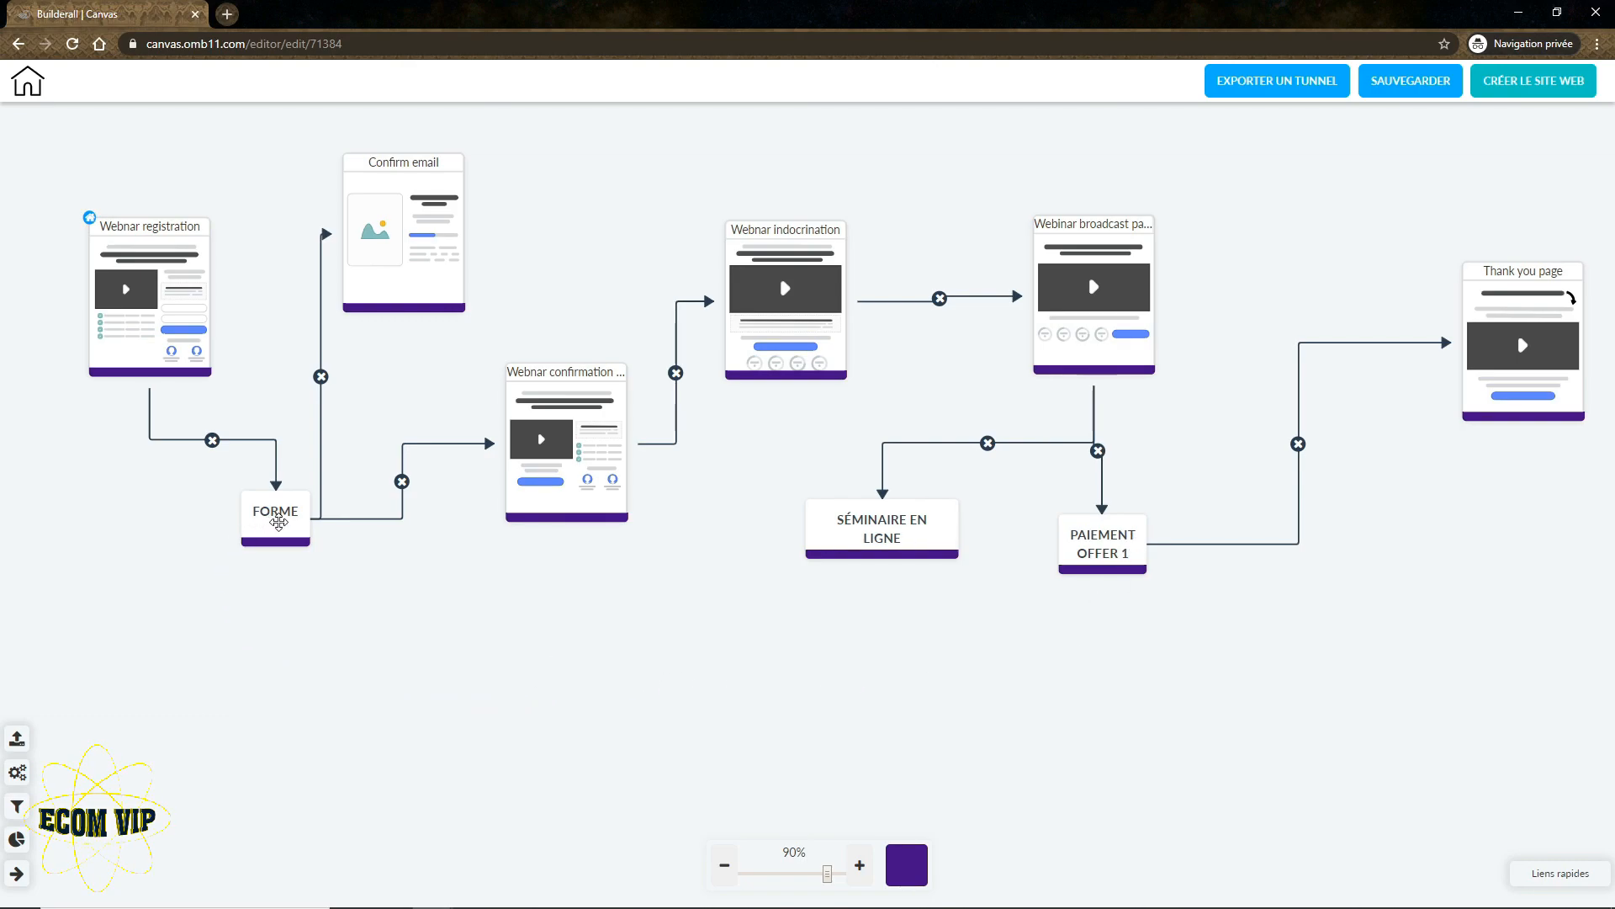
# Open the Forme element of the Webnar registration page for editing and set its service to MailingBoss.
pyautogui.click(279, 522)
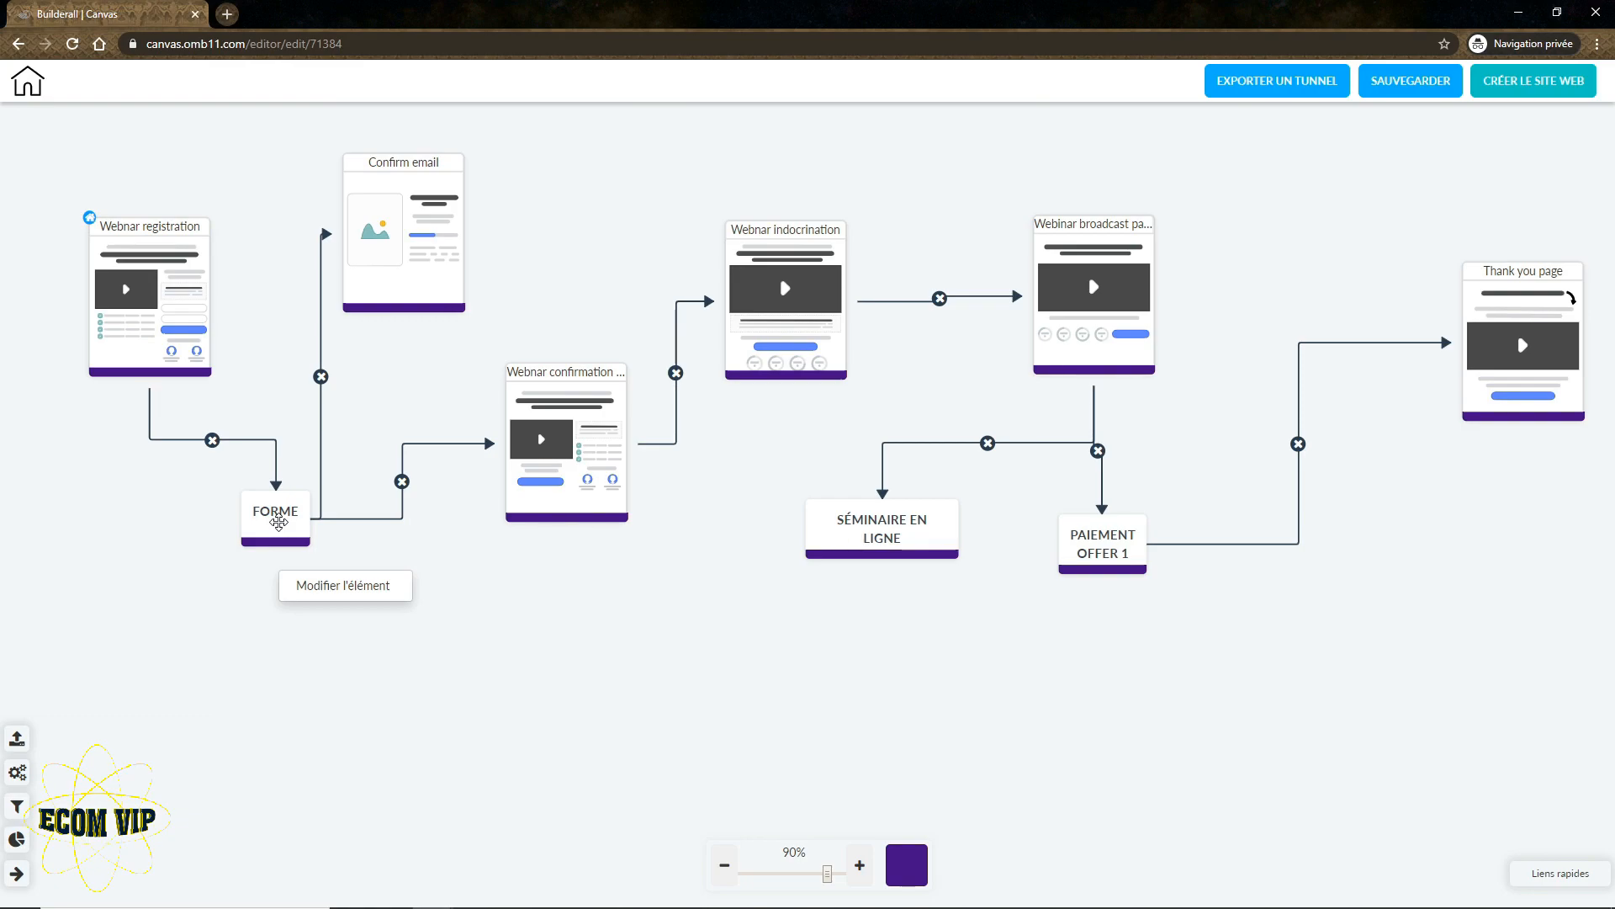
pyautogui.click(336, 587)
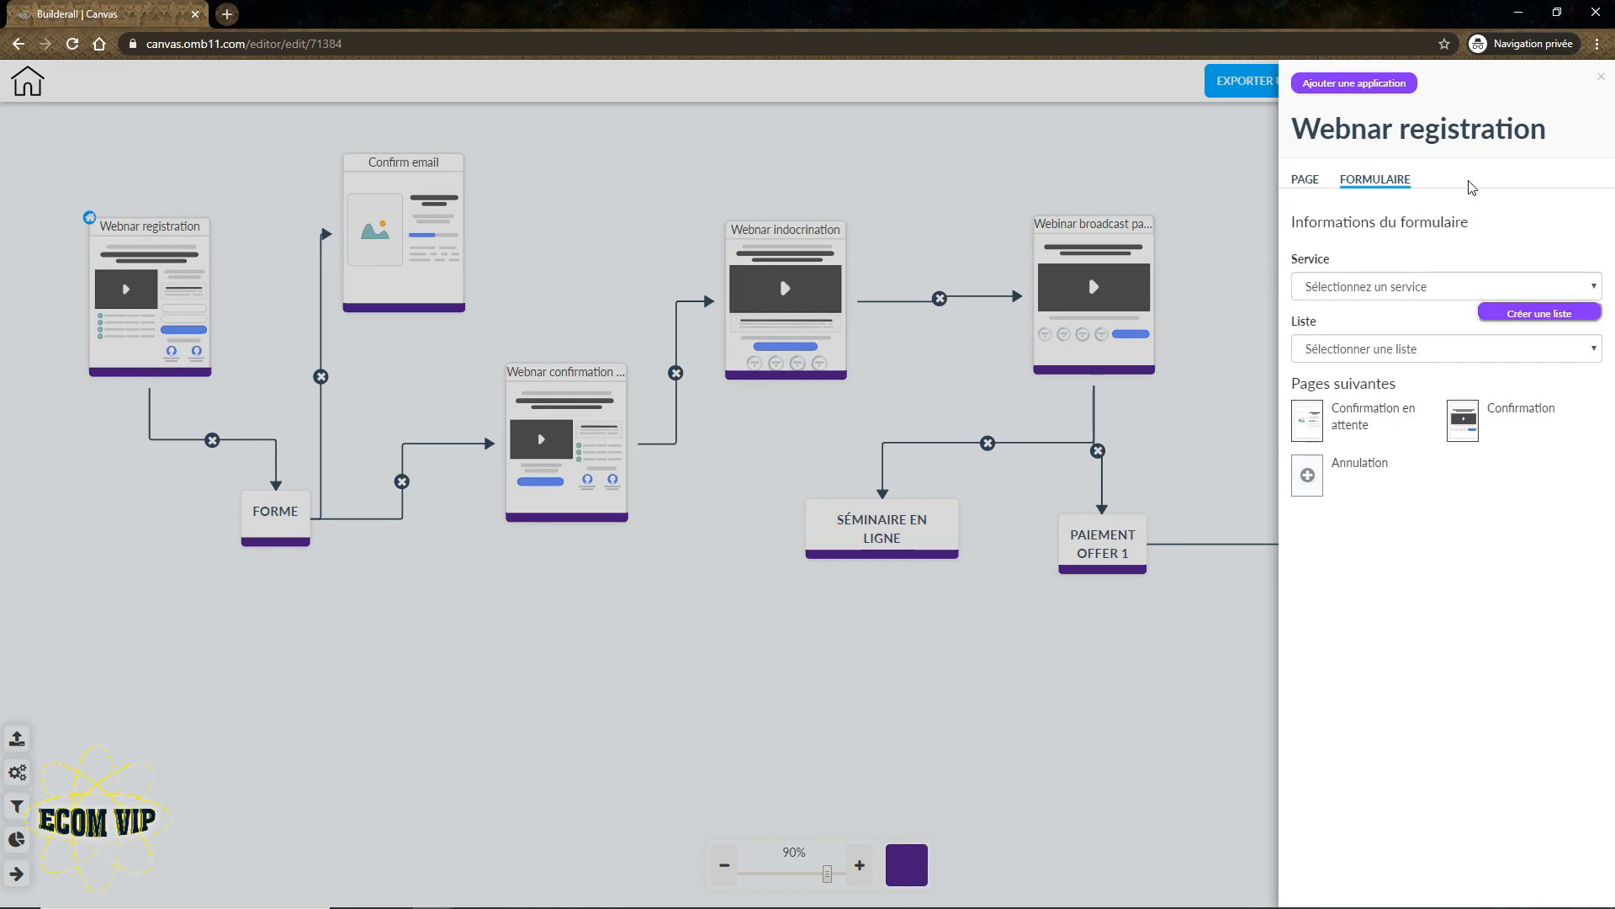
pyautogui.click(1394, 295)
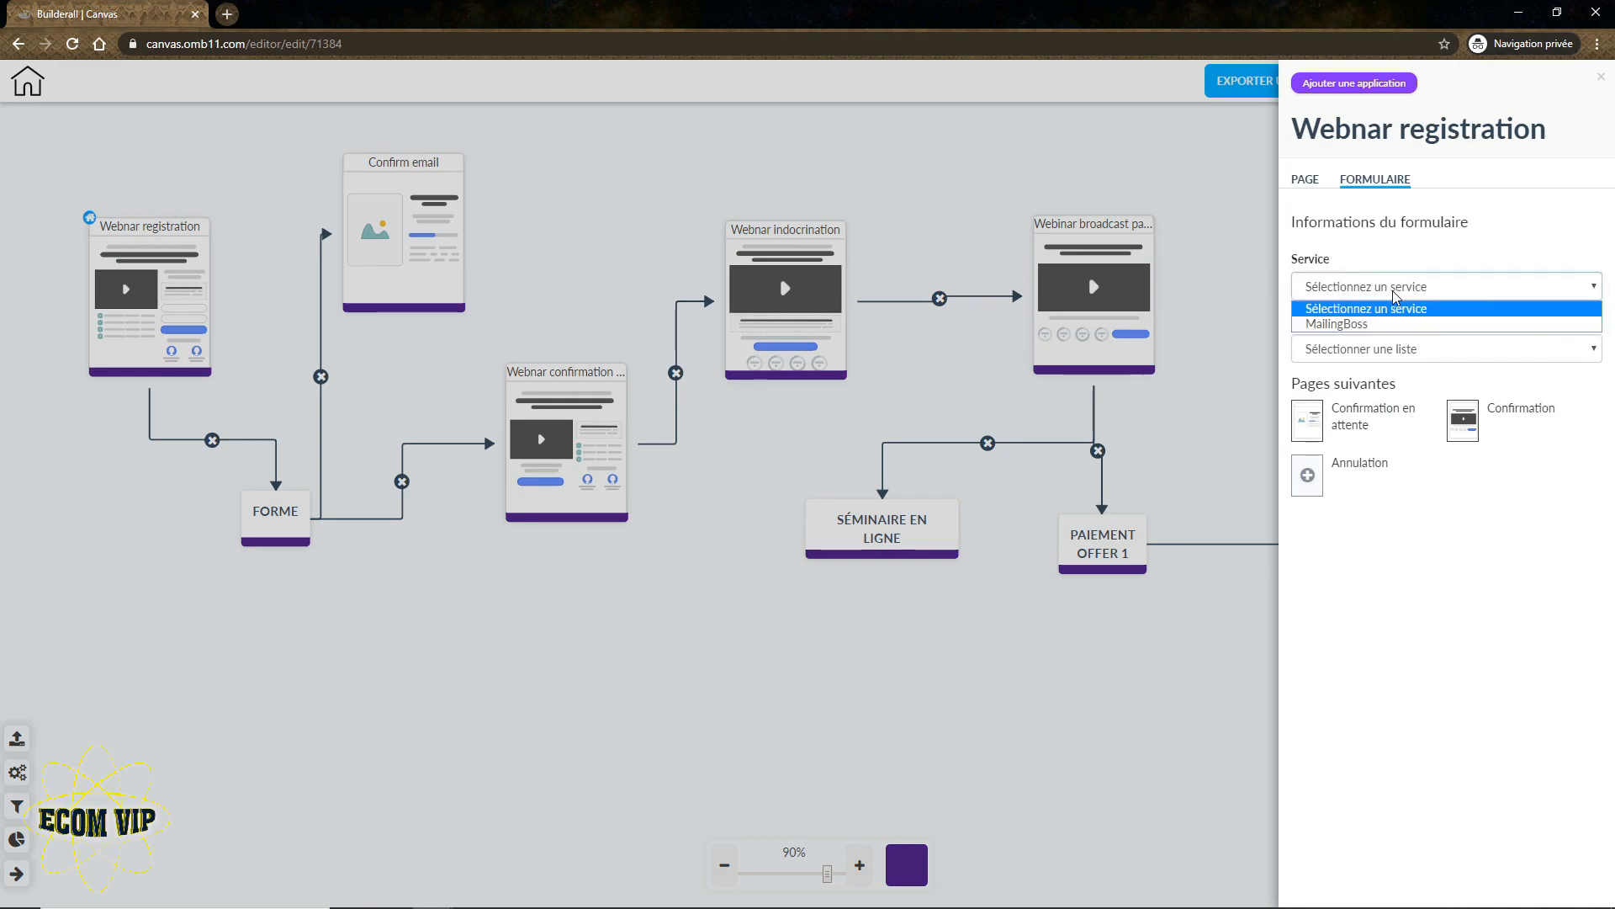
pyautogui.click(1356, 324)
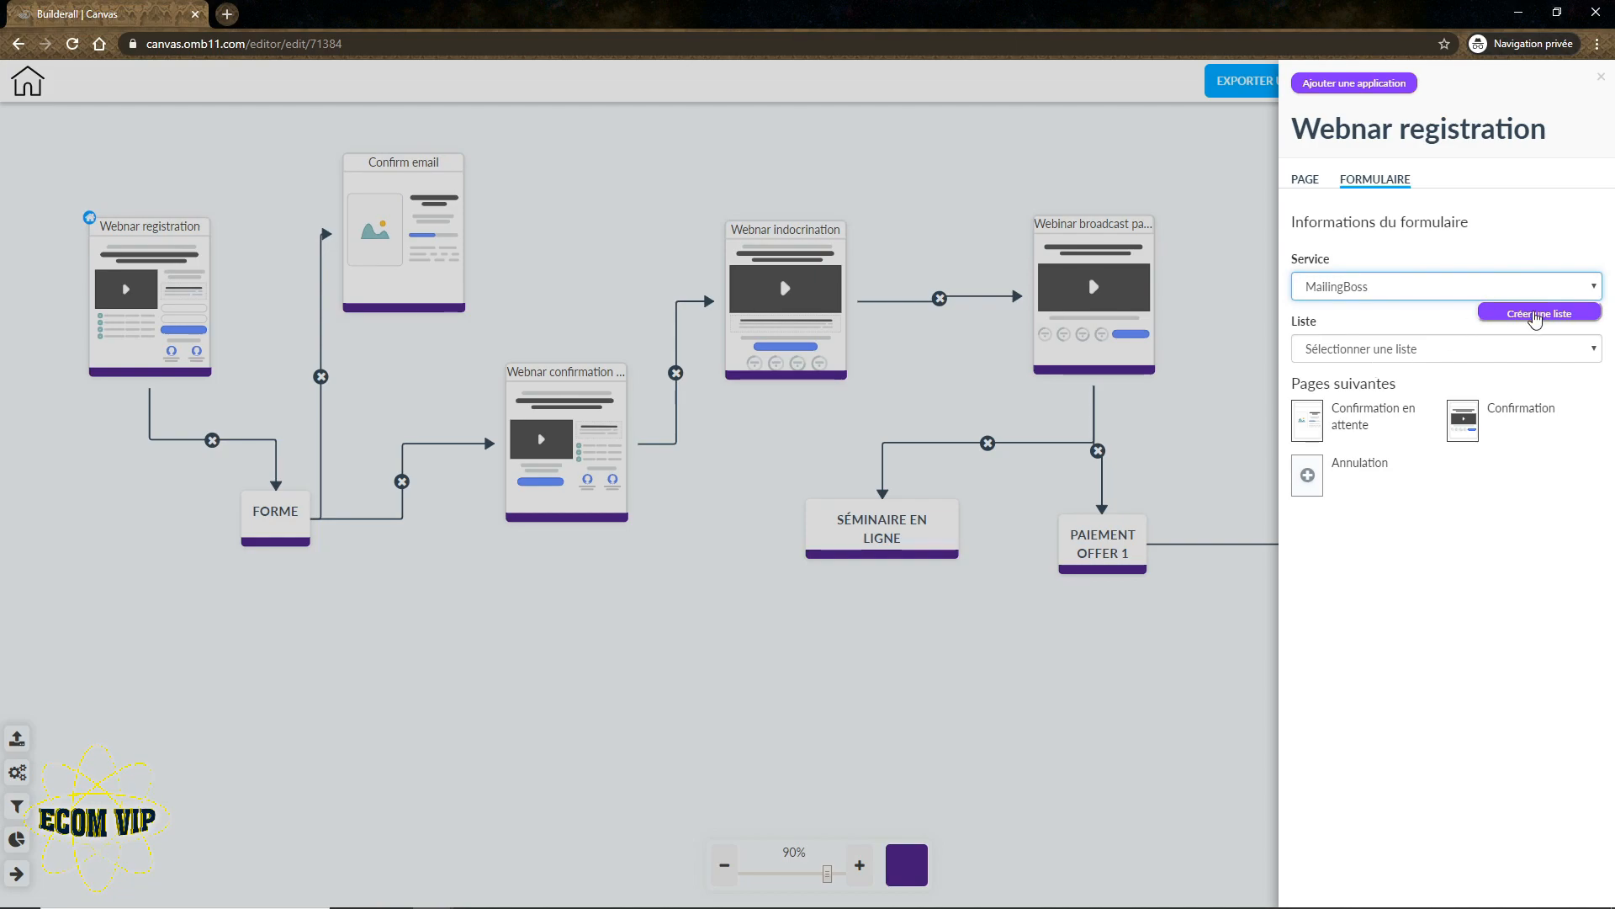
# Start a new mailing list with "Tunnel de vente webinaire" as both its name and its description.
pyautogui.click(1537, 314)
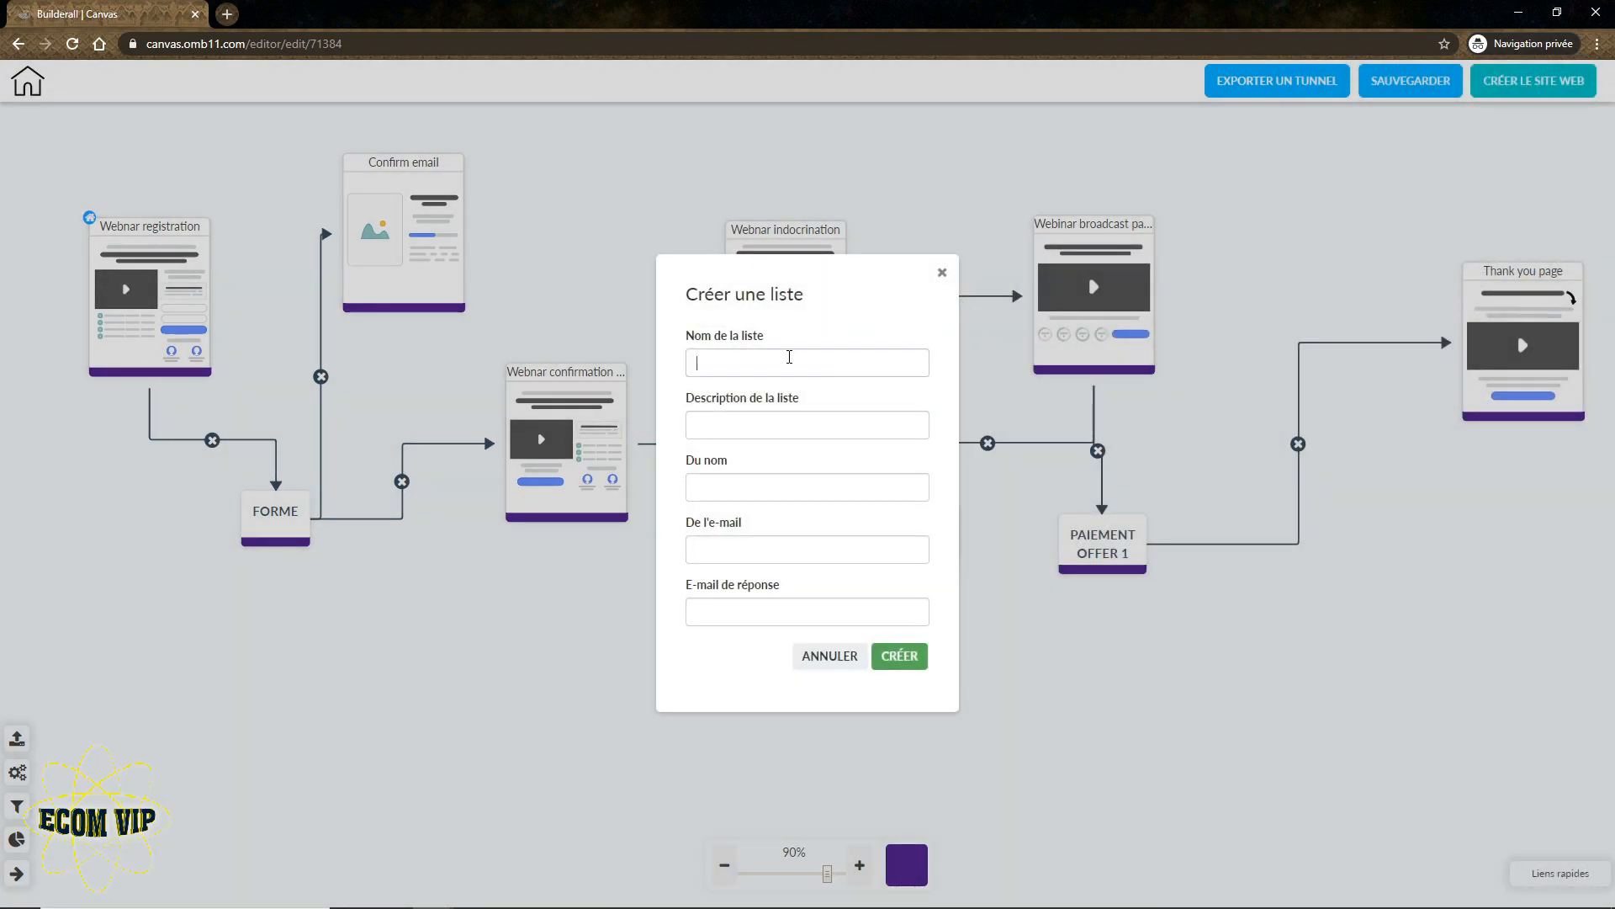
pyautogui.click(789, 356)
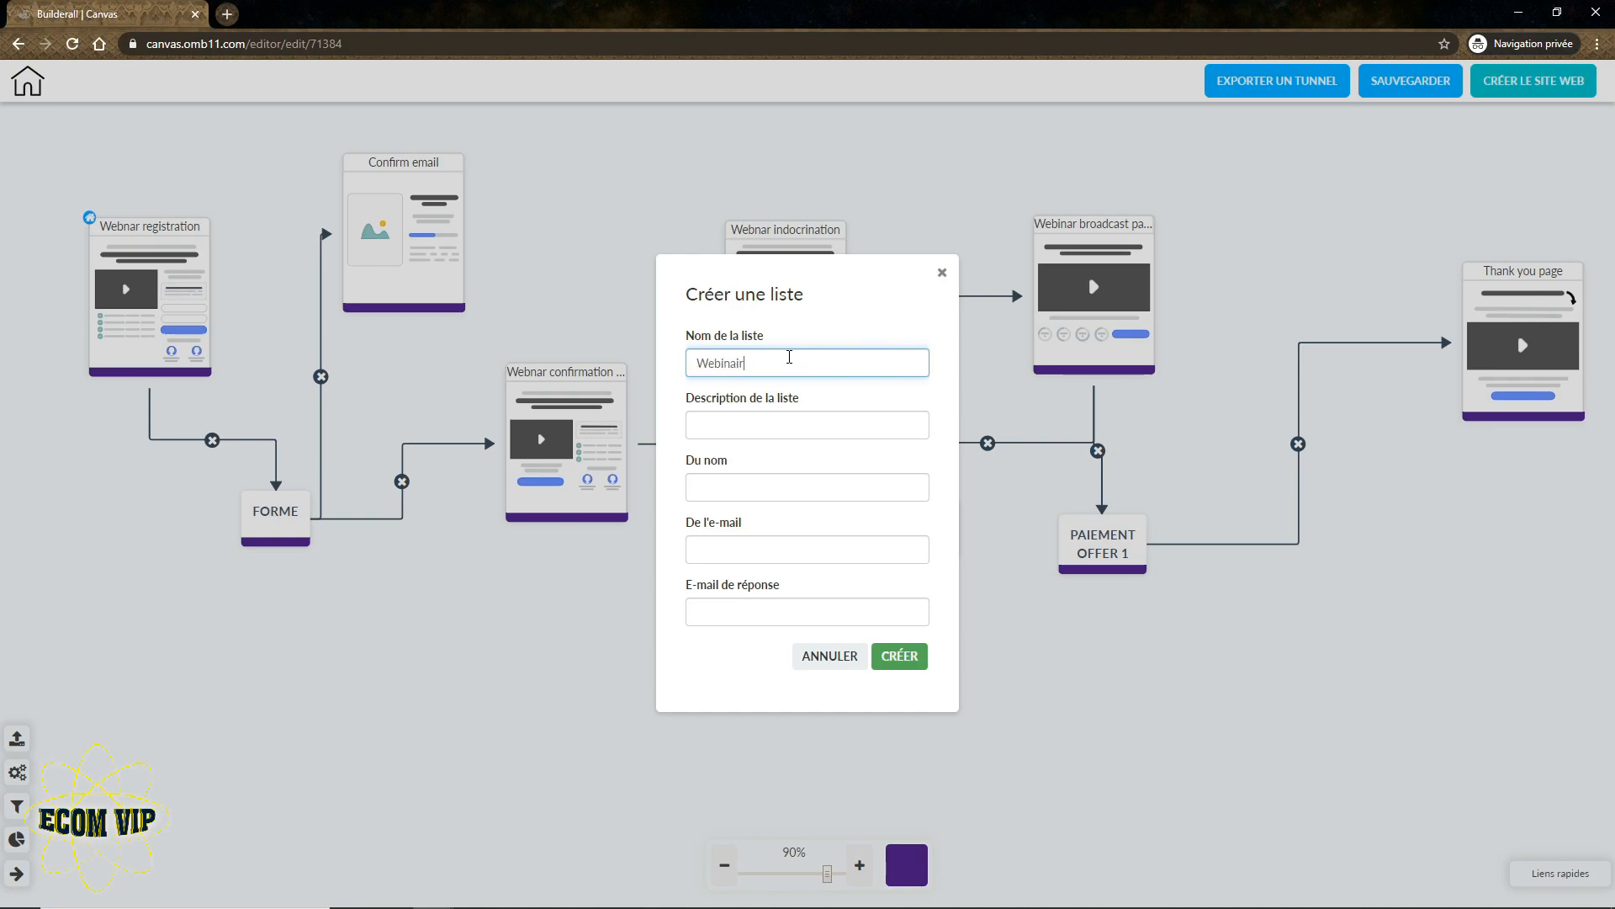
pyautogui.write('Webinaire')
pyautogui.hotkey('ctrl', 'a')
pyautogui.press('BackSpace')
pyautogui.write('Tunnel de vente webinaire')
pyautogui.hotkey('ctrl', 'a')
pyautogui.hotkey('ctrl', 'c')
pyautogui.click(778, 432)
pyautogui.hotkey('ctrl', 'v')
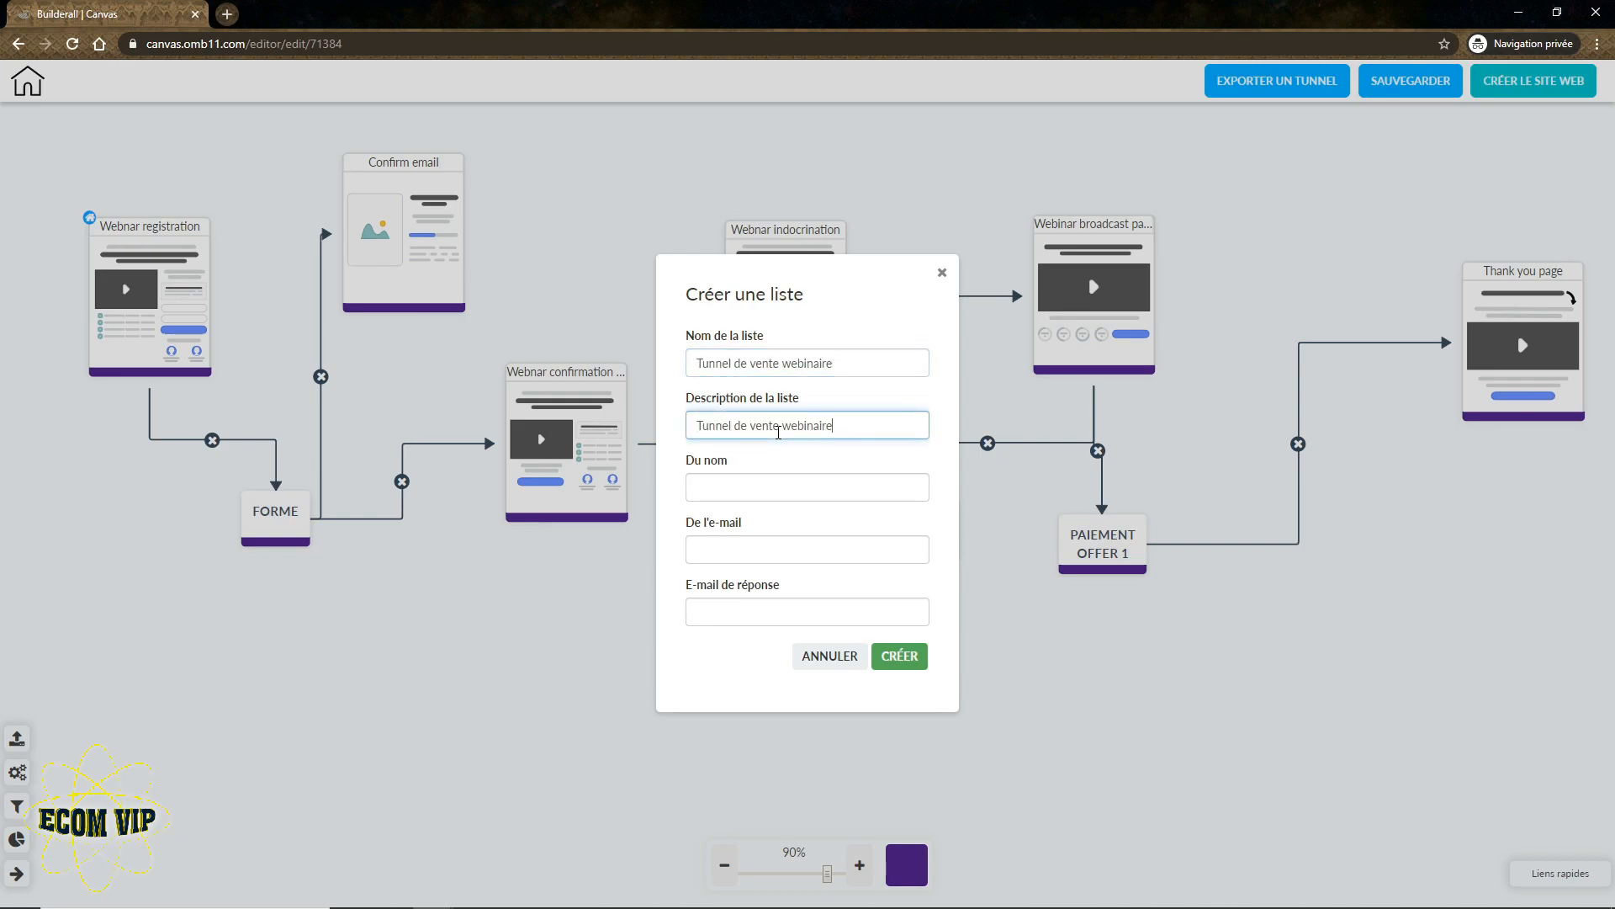
# Append "sans zone membre" to both the list name and the list description.
pyautogui.click(858, 362)
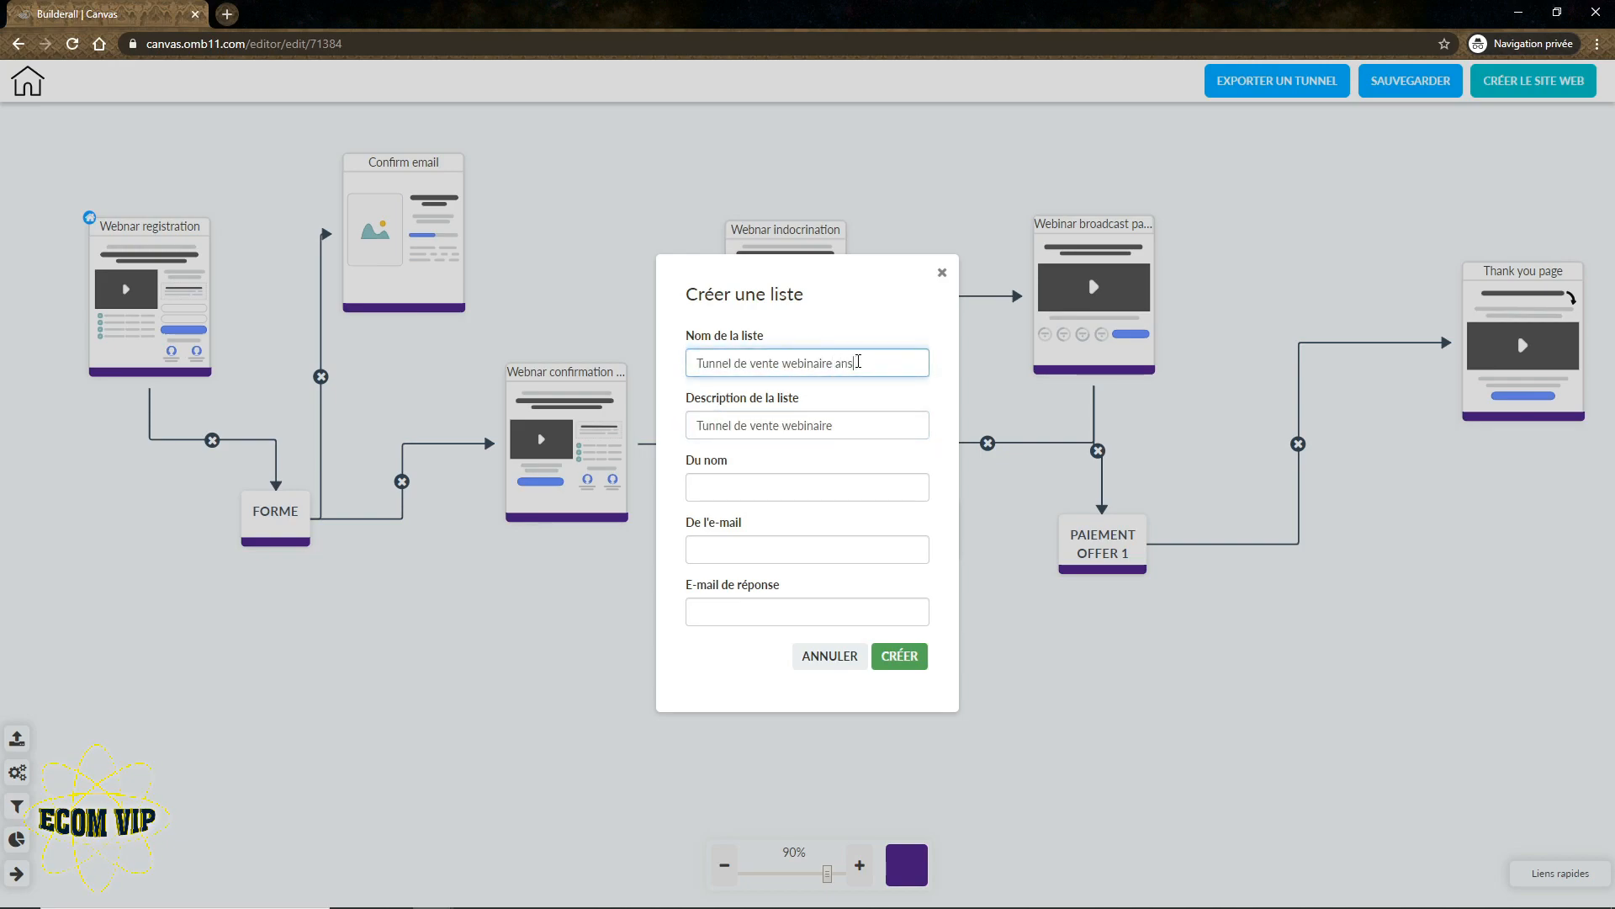
pyautogui.press('BackSpace')
pyautogui.press('BackSpace')
pyautogui.press('BackSpace')
pyautogui.write('ans zone membre')
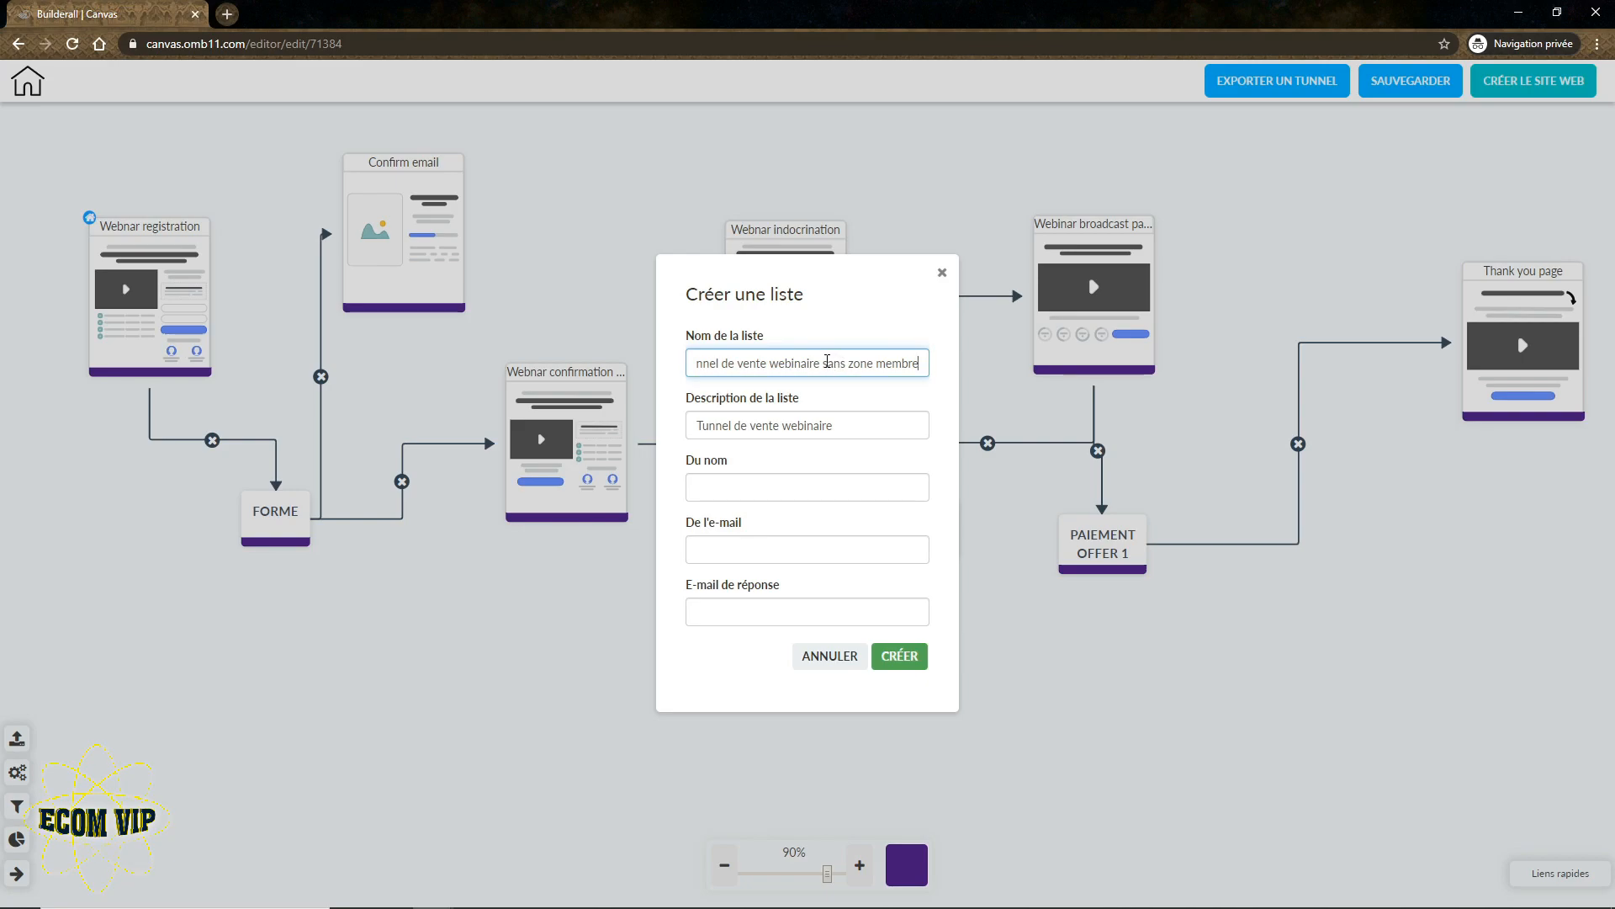
pyautogui.moveTo(821, 362); pyautogui.dragTo(943, 363)
pyautogui.hotkey('ctrl', 'c')
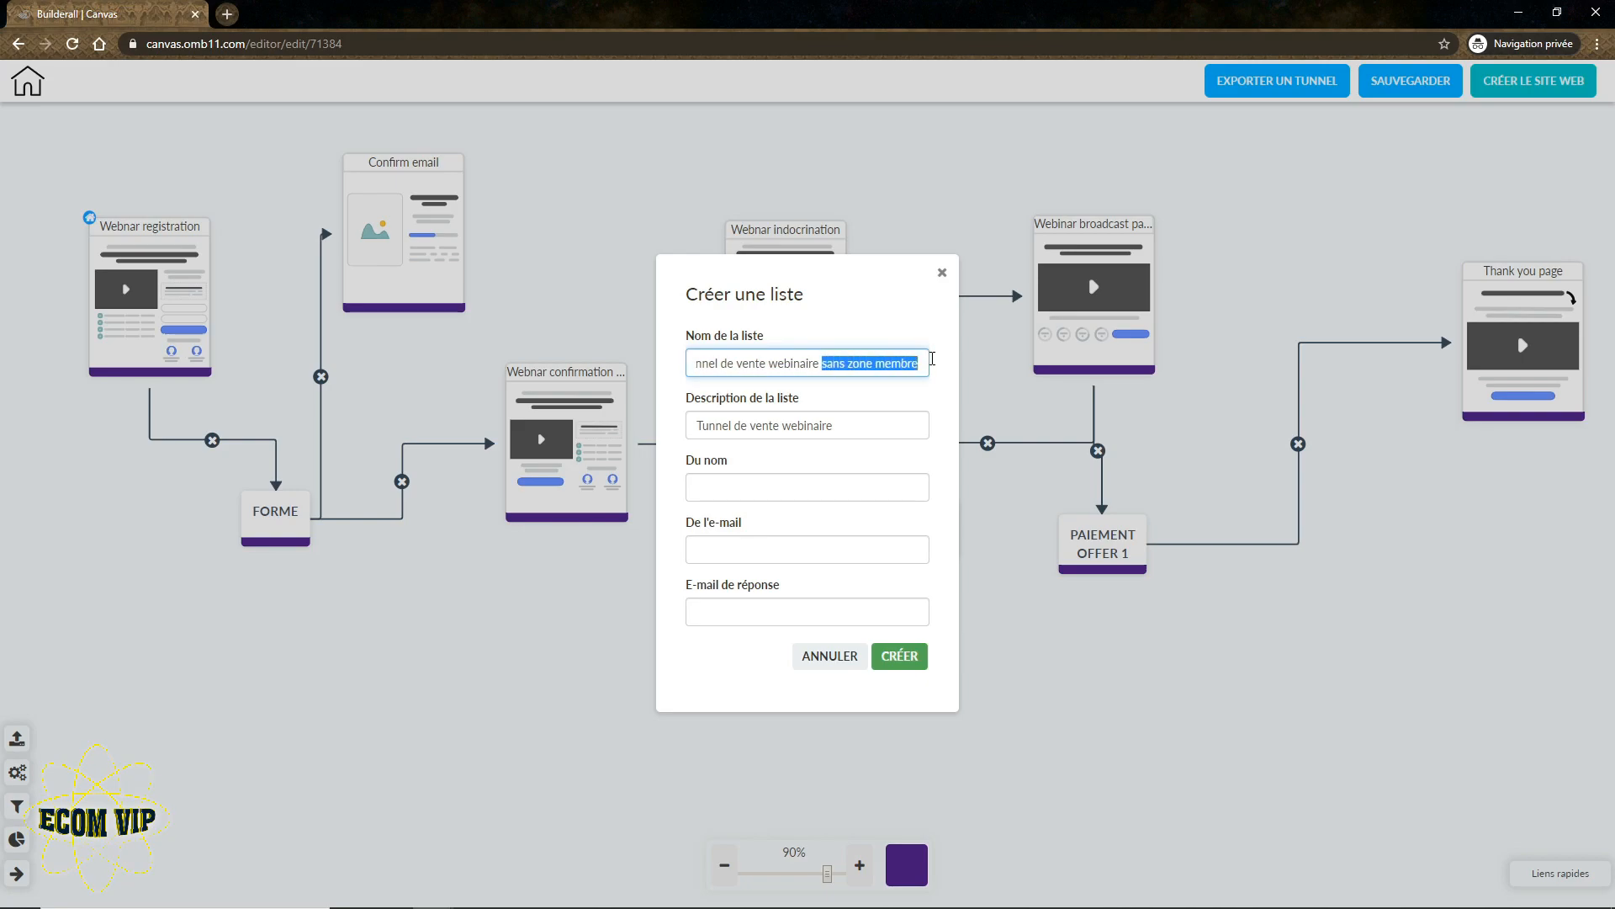
pyautogui.click(862, 430)
pyautogui.hotkey('ctrl', 'v')
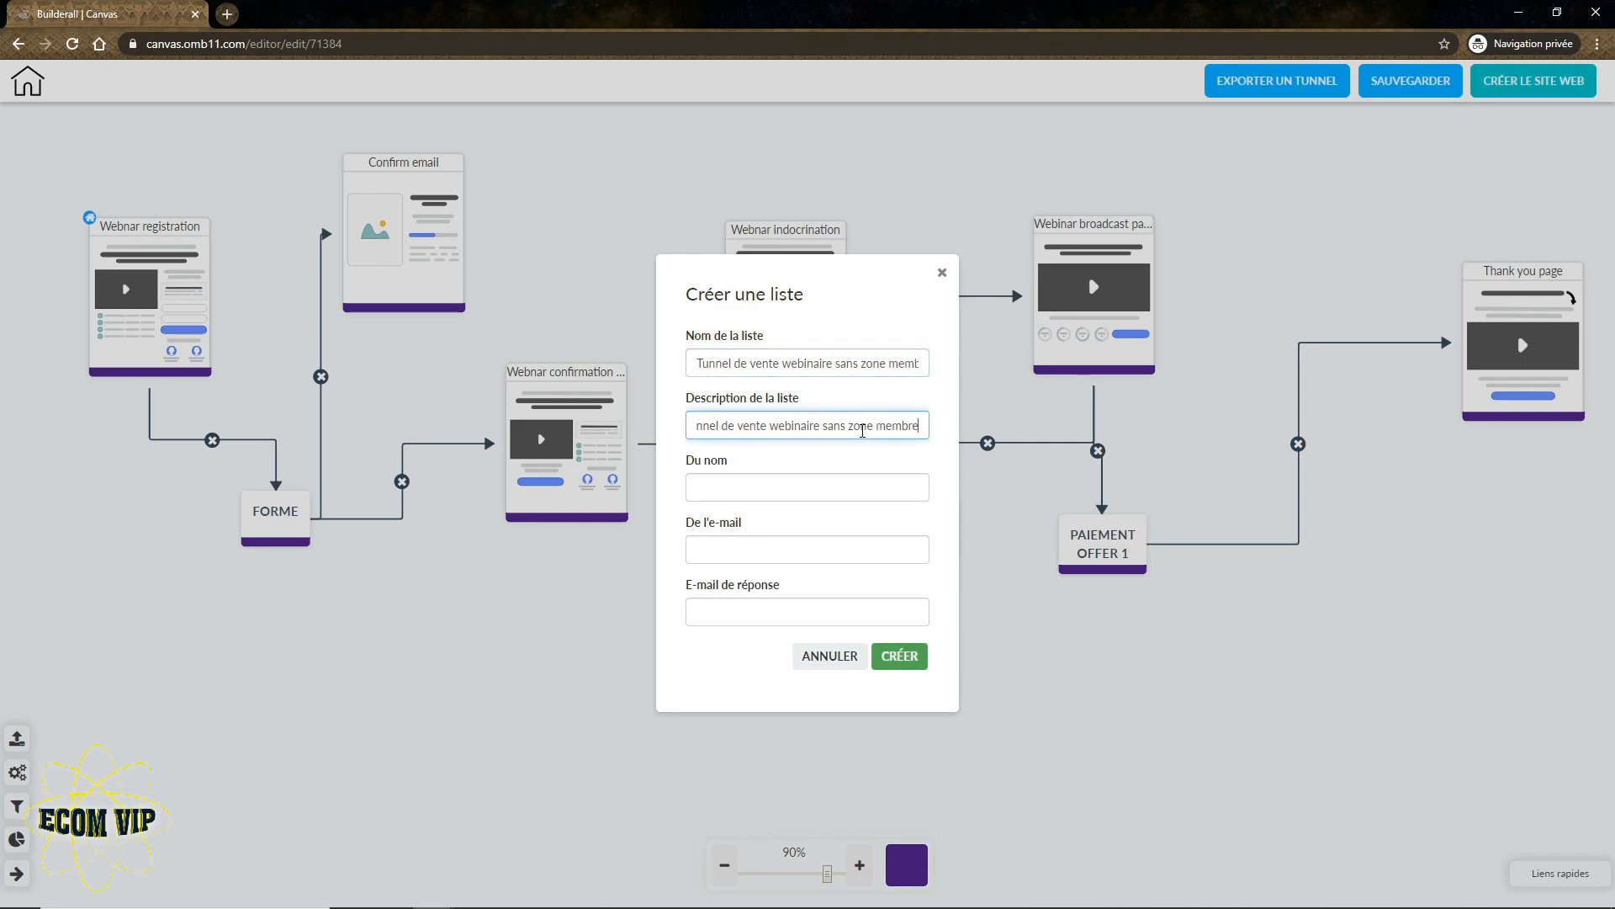
# Enter "Test" as the sender name, fill in the sender and reply e-mail addresses, and create the list.
pyautogui.click(770, 489)
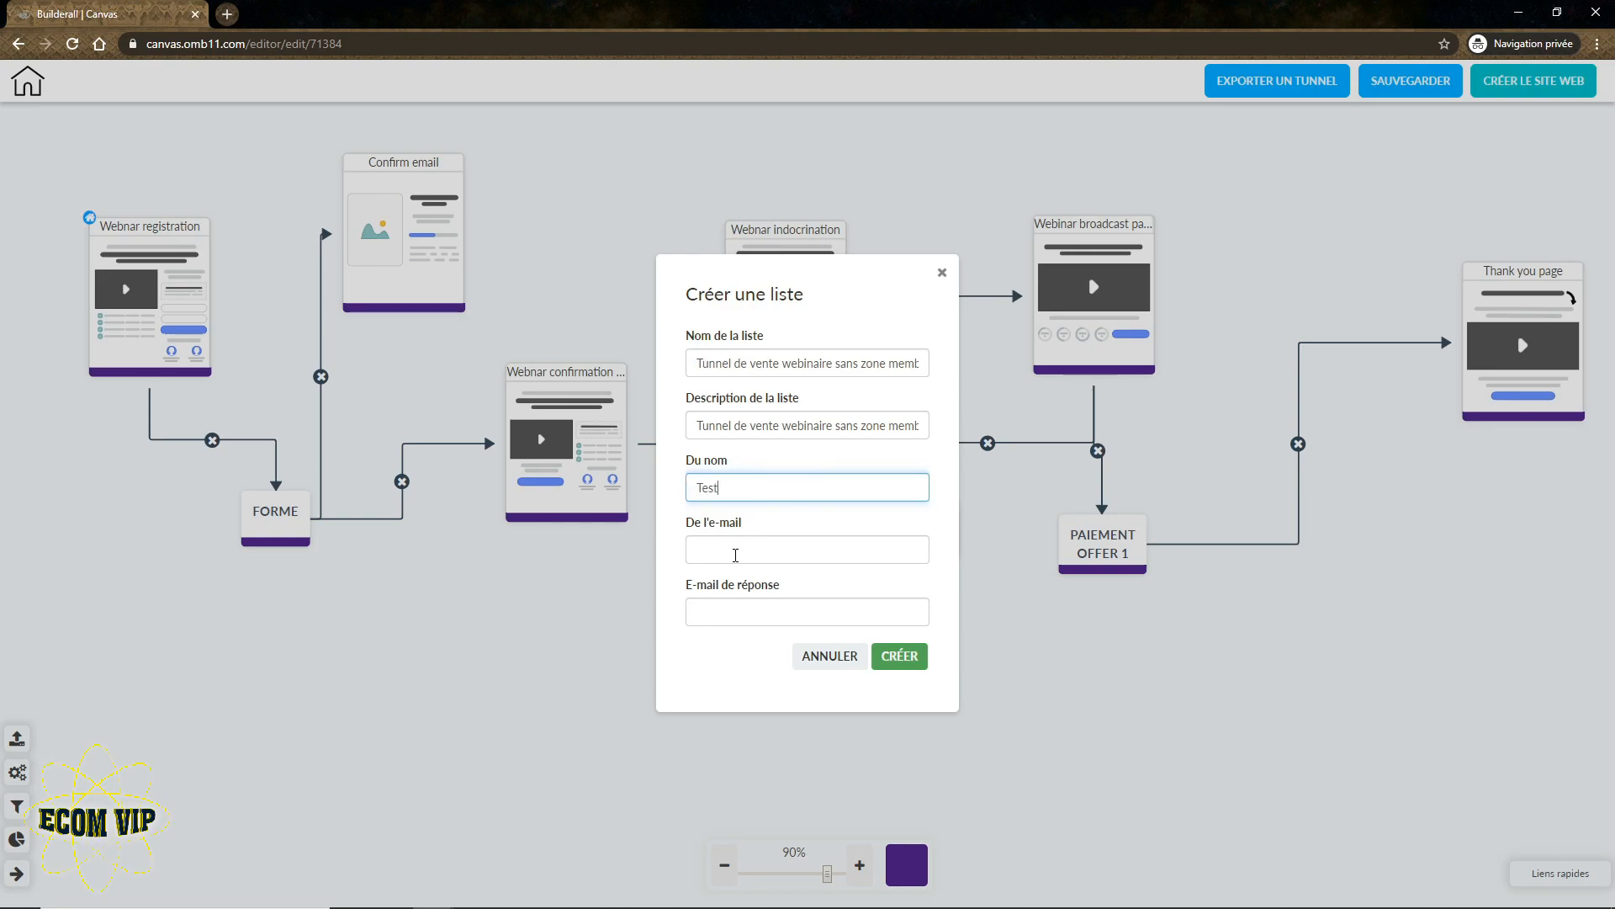
pyautogui.click(743, 553)
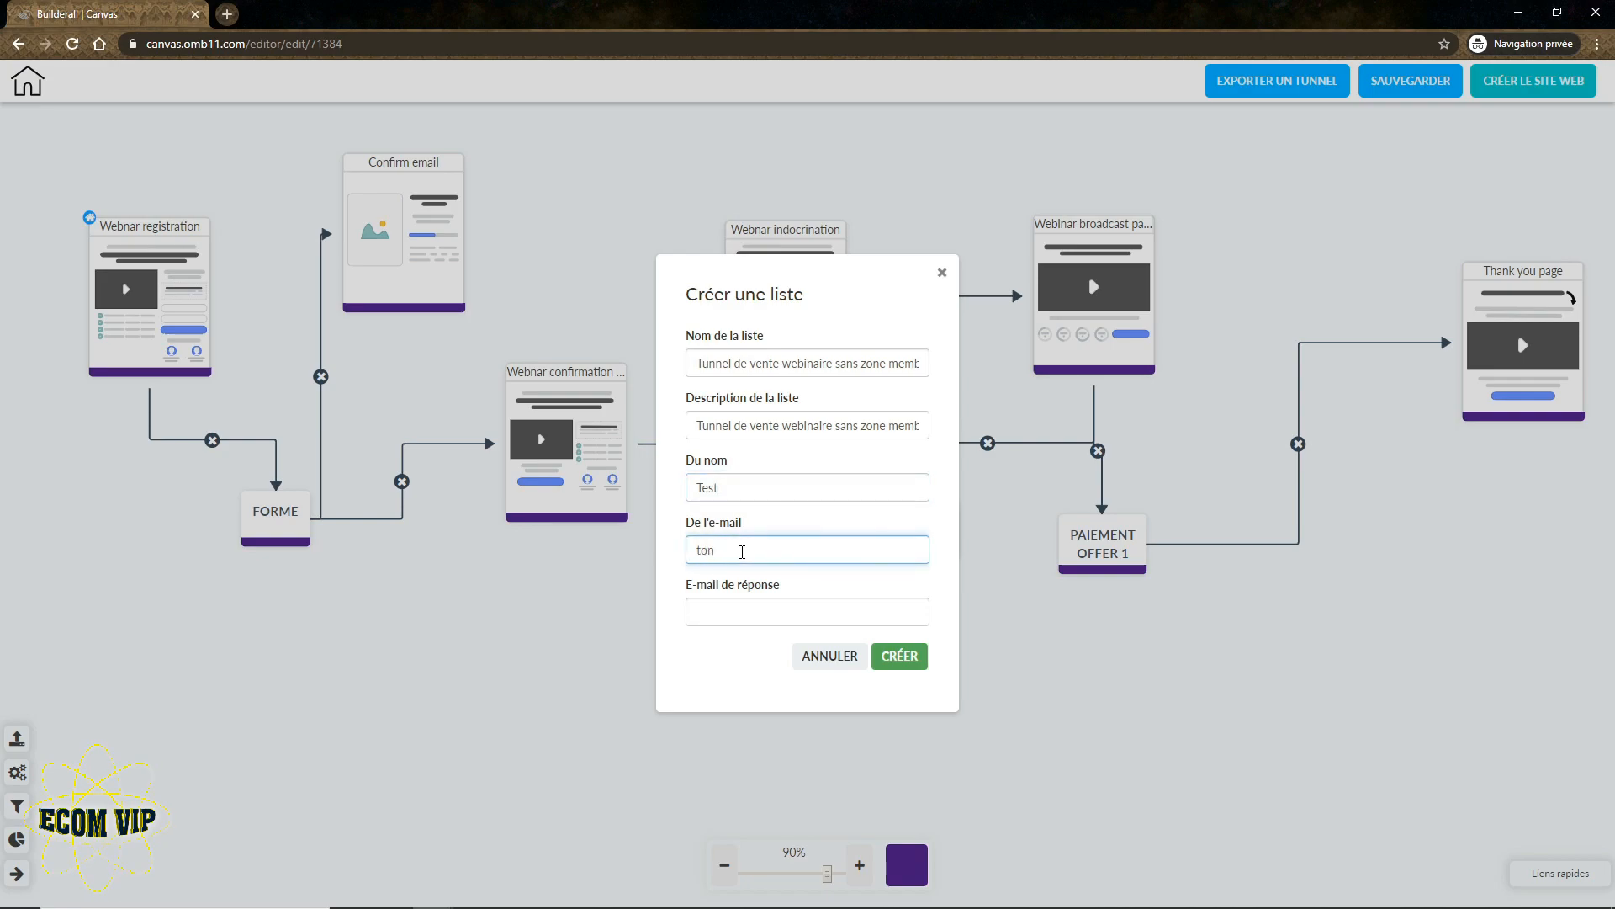
pyautogui.write('tondenvoi@test.com')
pyautogui.press('Tab')
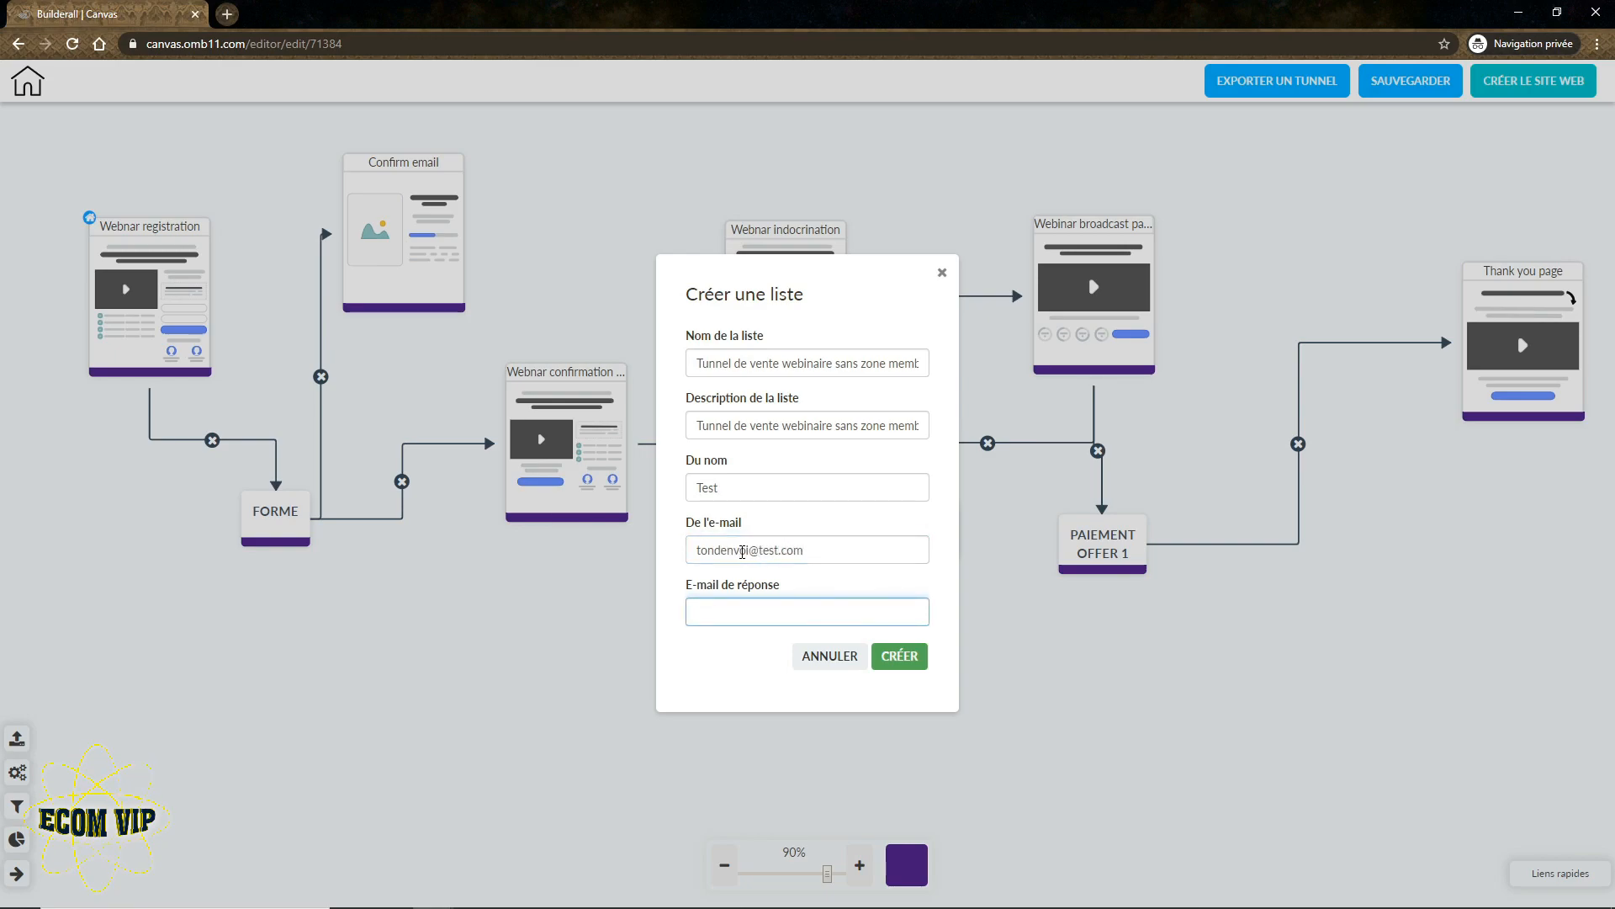
pyautogui.write('reponse@test.com')
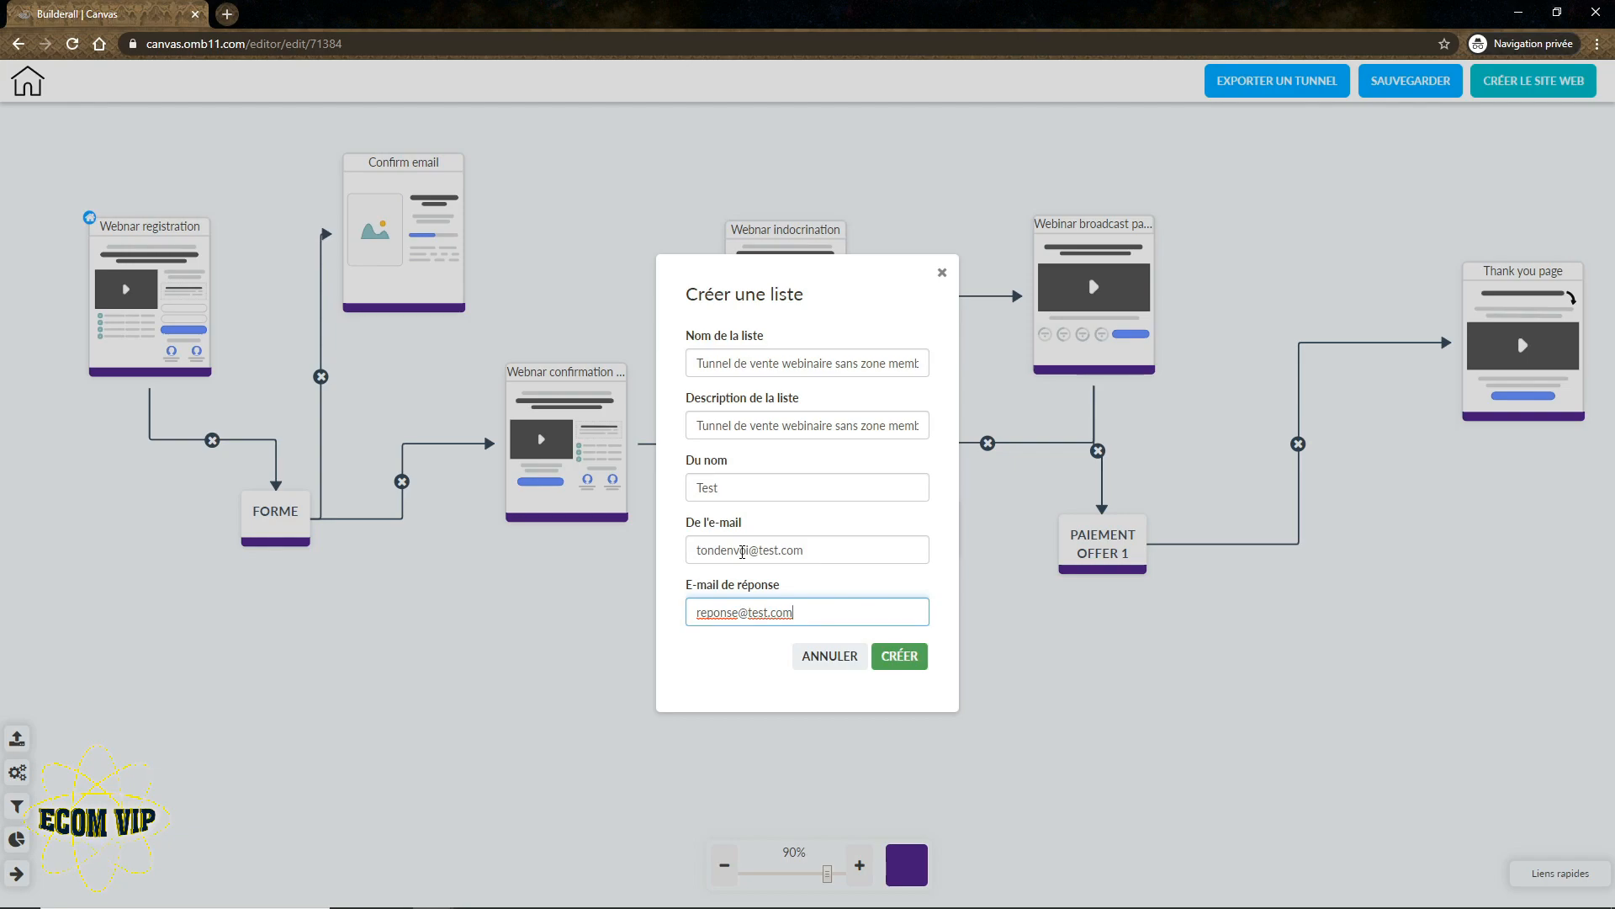
pyautogui.moveTo(686, 582); pyautogui.dragTo(843, 594)
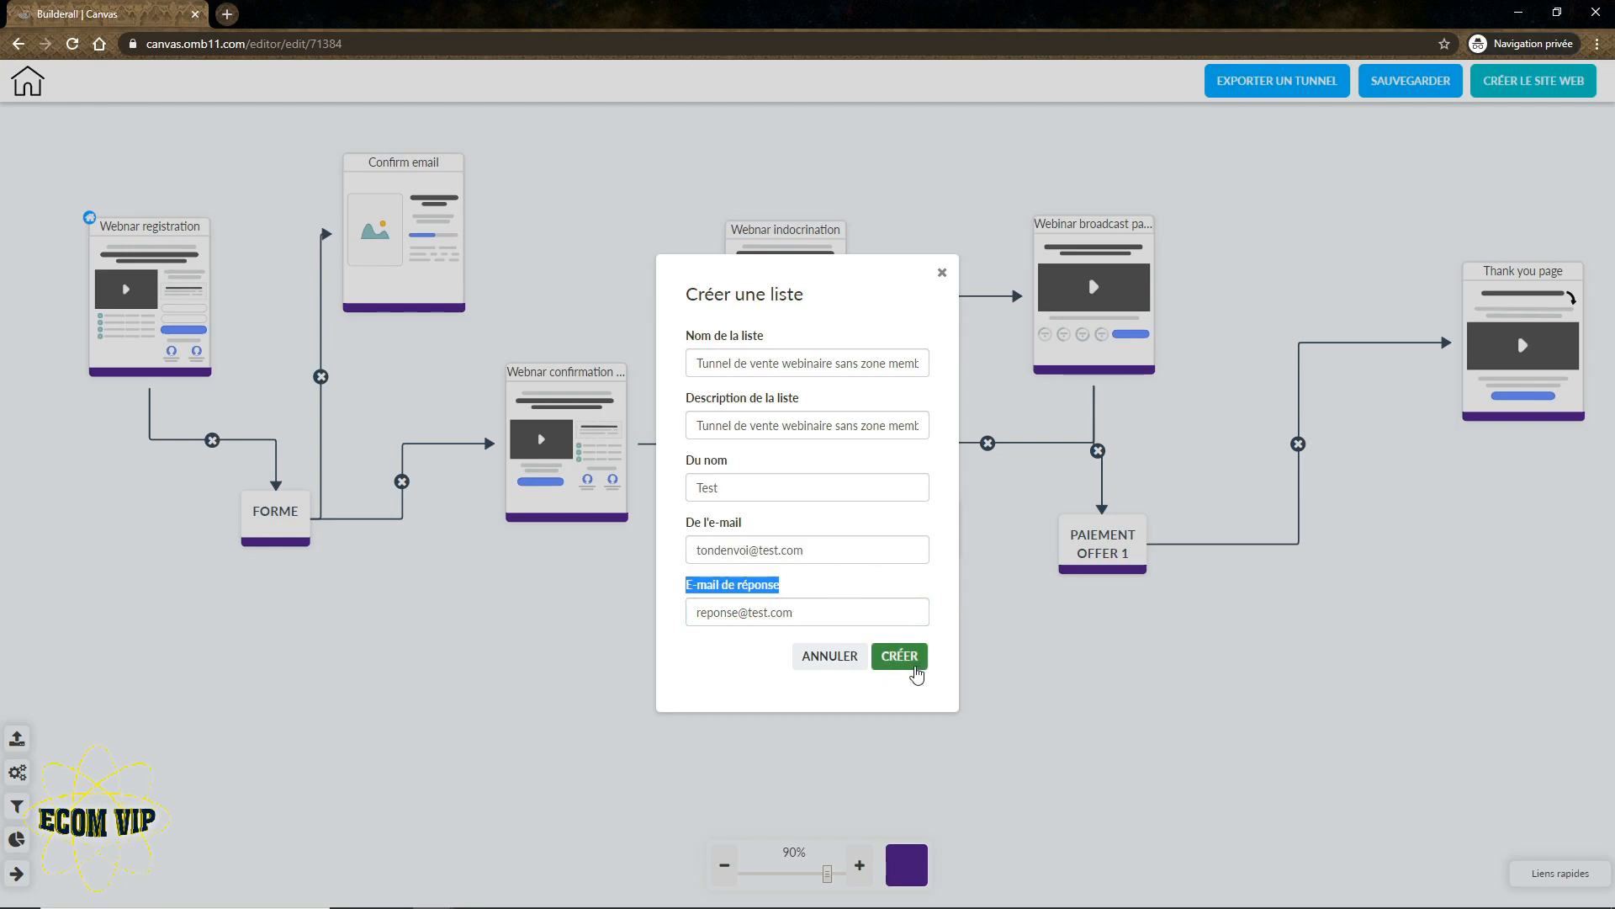
pyautogui.click(915, 669)
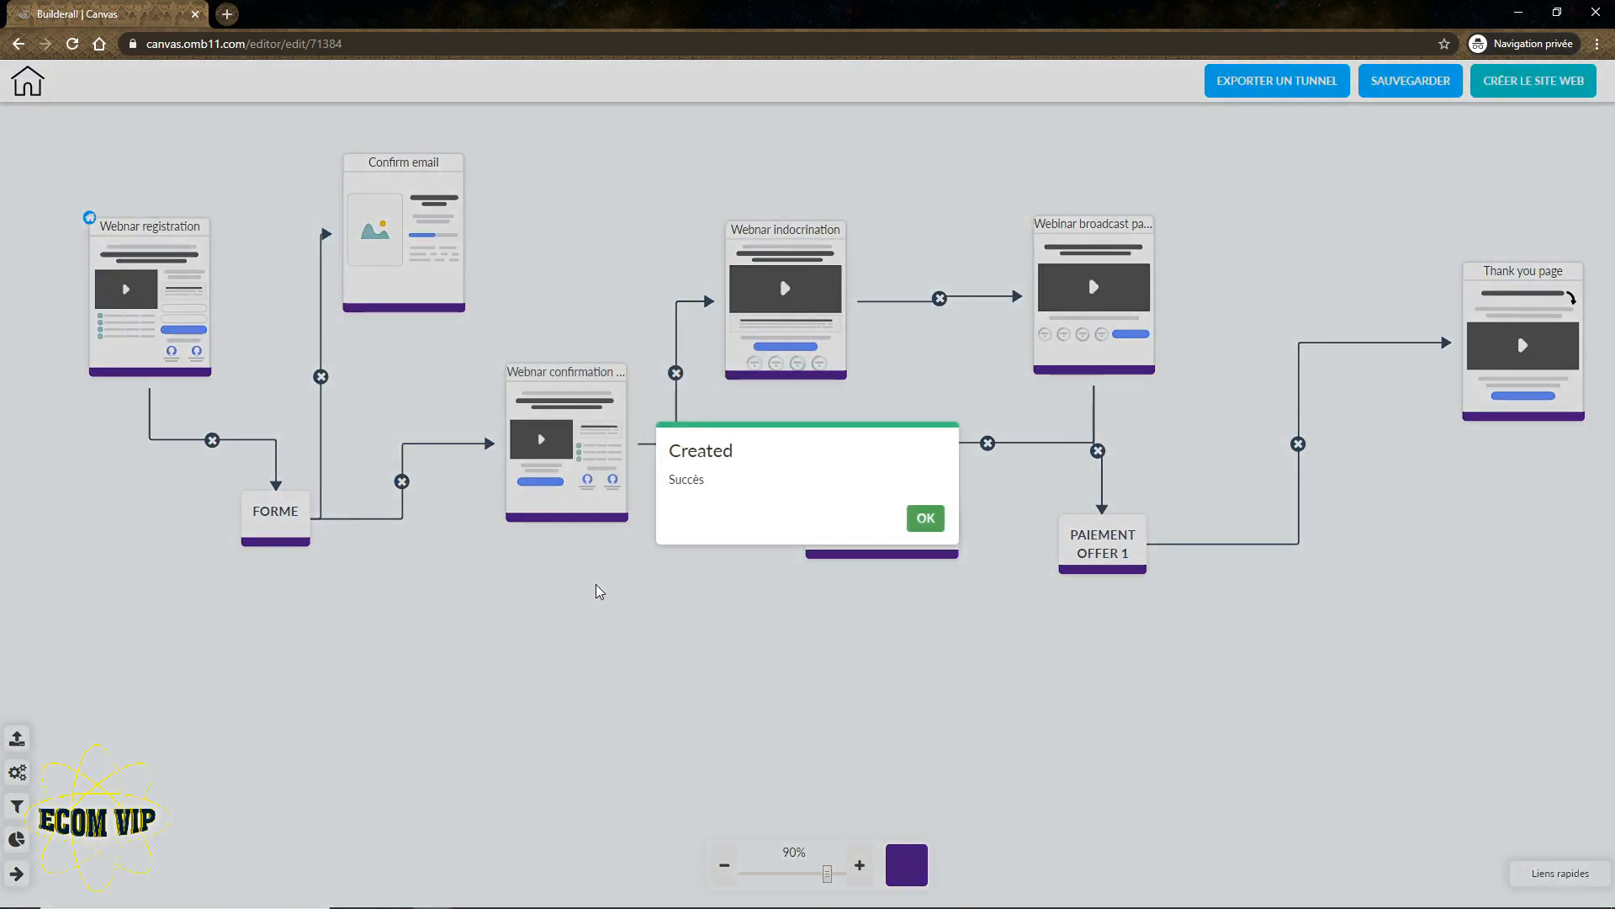
pyautogui.click(925, 518)
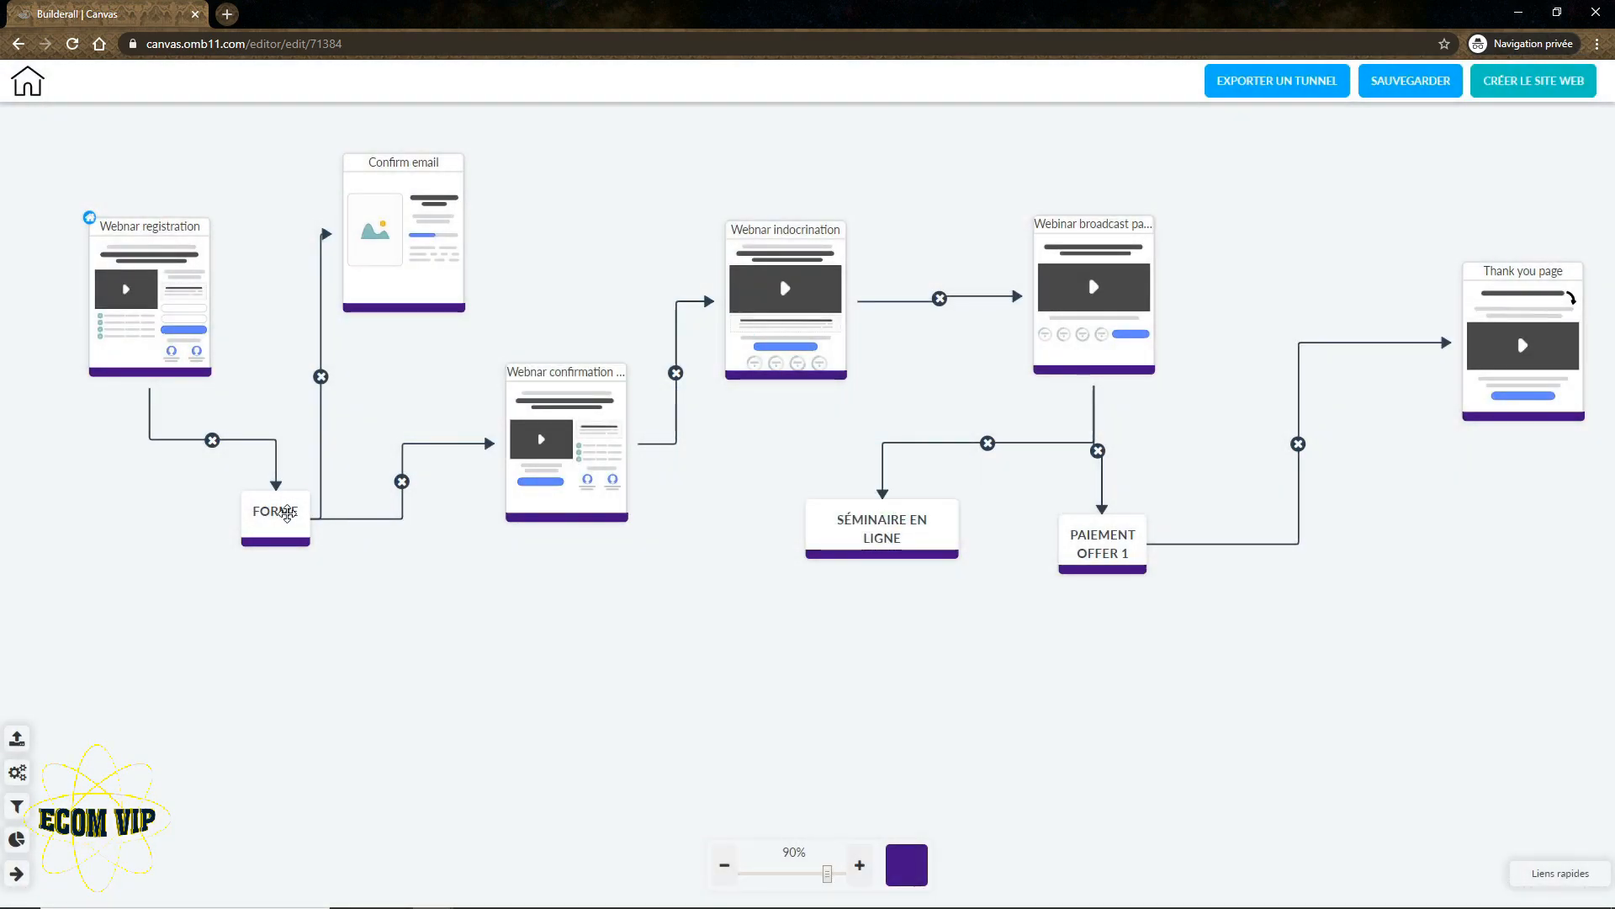
# Assign the "Tunnel de vente webinaire sans zone membre" list to the Webnar registration form and close its settings.
pyautogui.moveTo(287, 513)
pyautogui.click(326, 580)
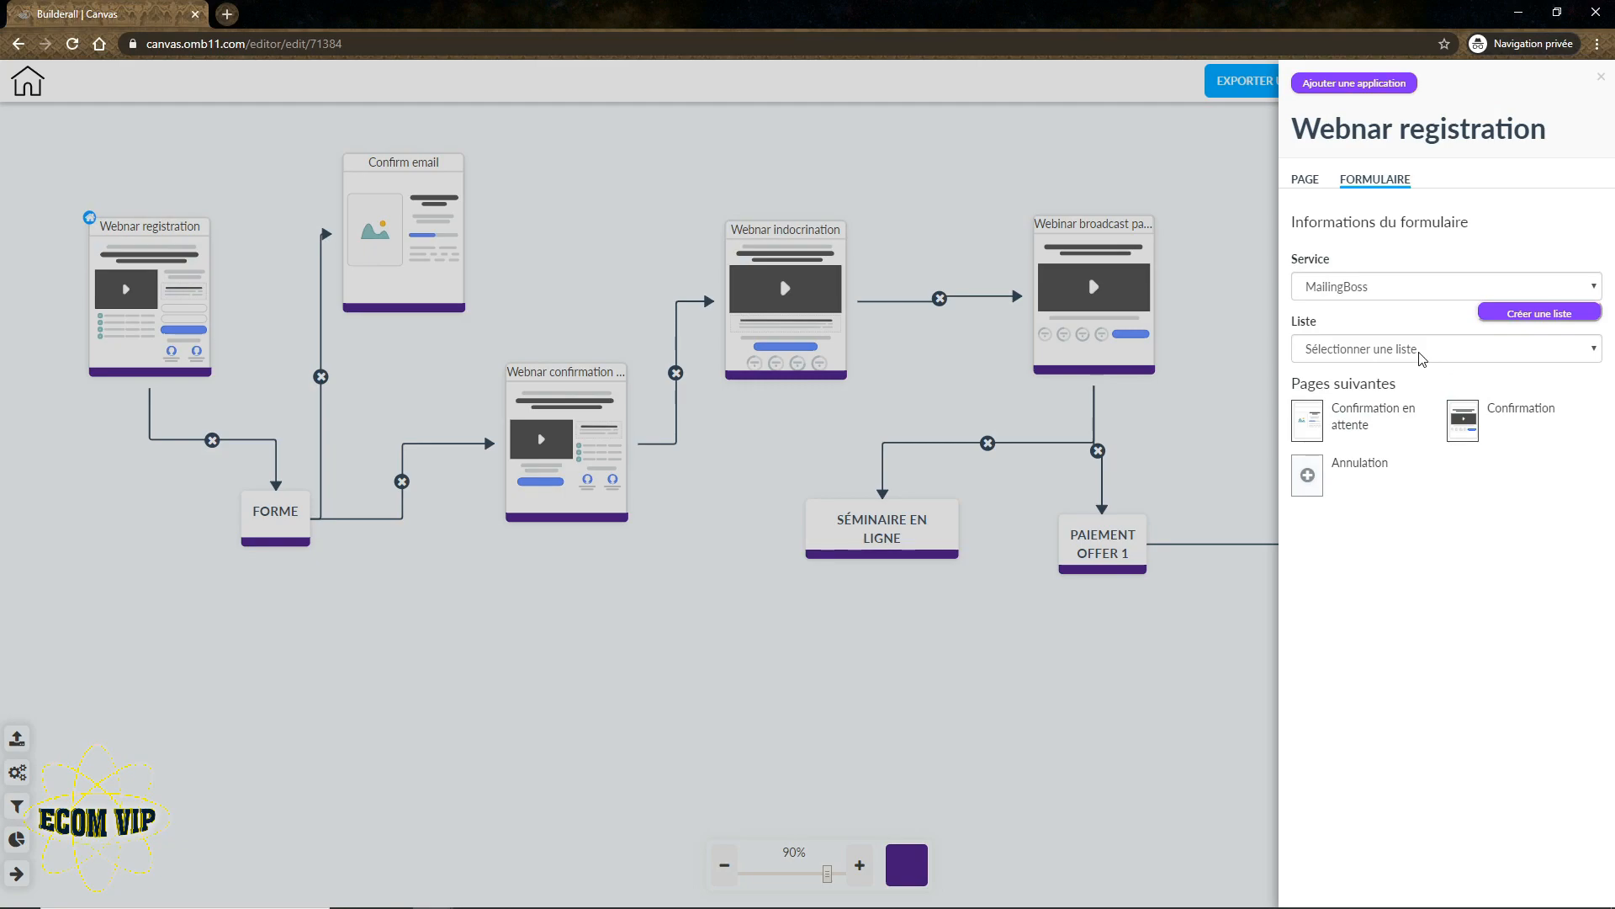
pyautogui.click(1420, 355)
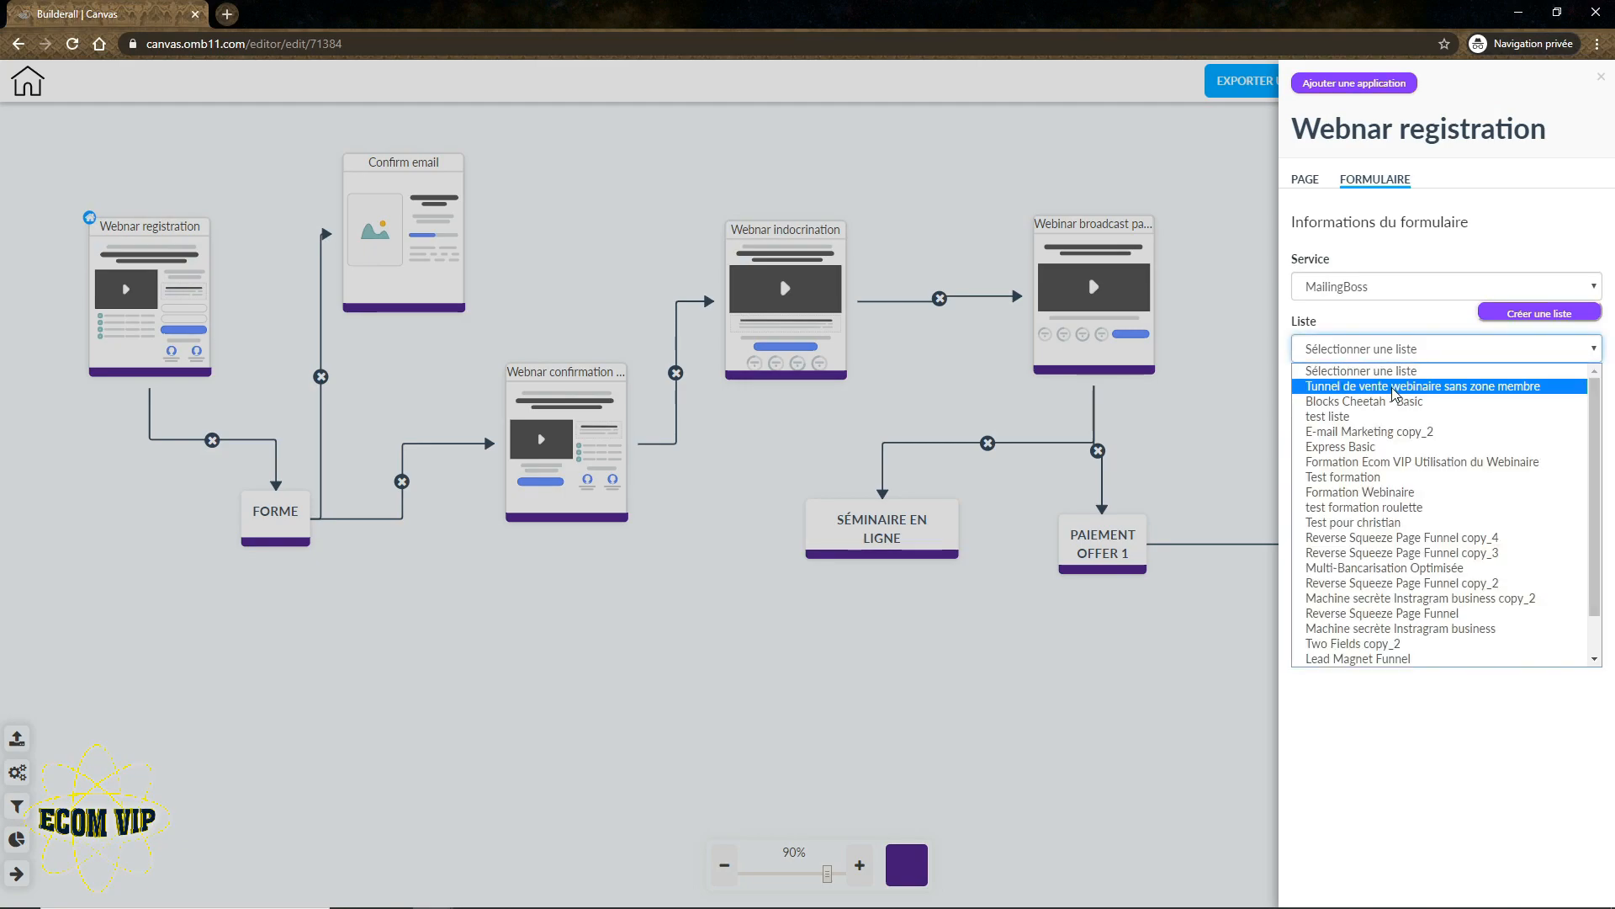
pyautogui.click(1395, 389)
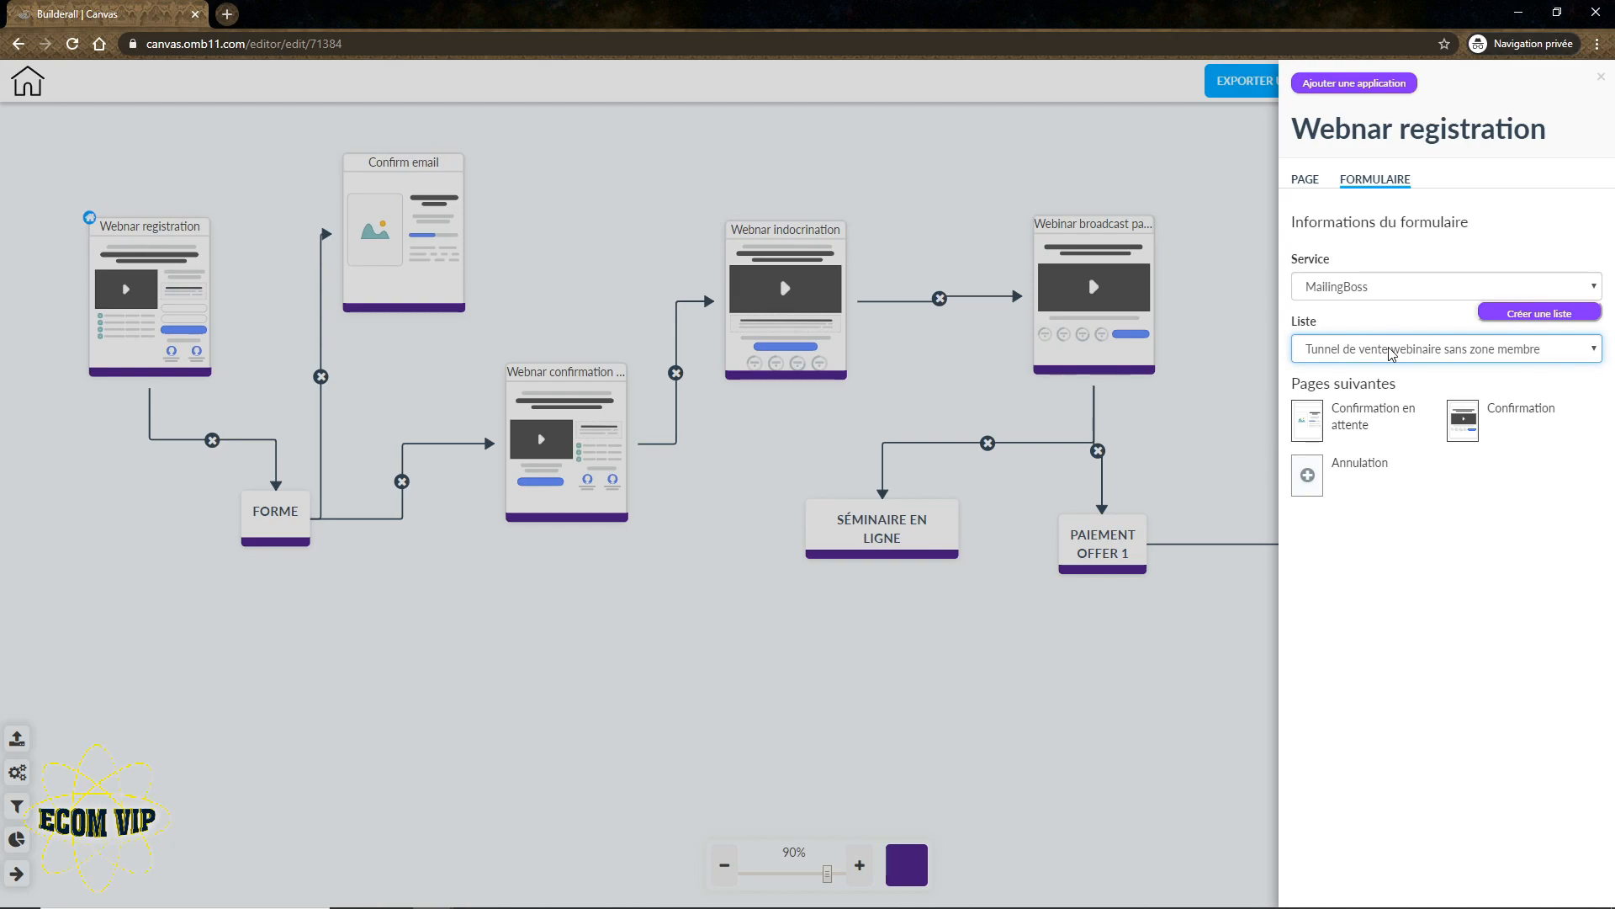
pyautogui.click(731, 604)
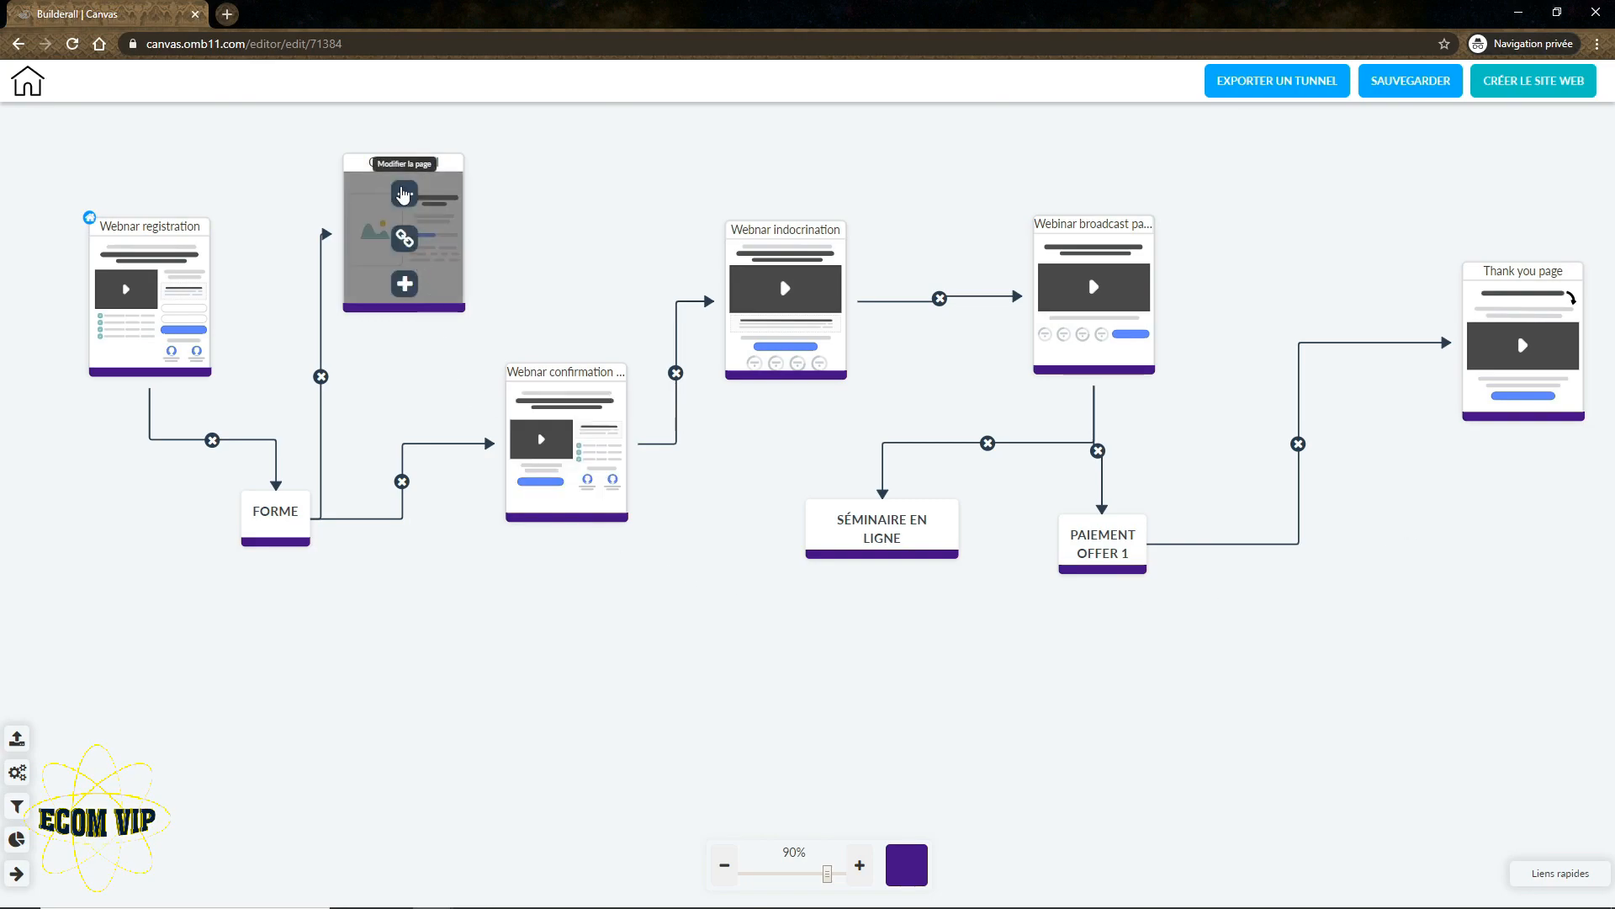
# Open the Confirm email page's settings to view its theme and layout options.
pyautogui.click(403, 192)
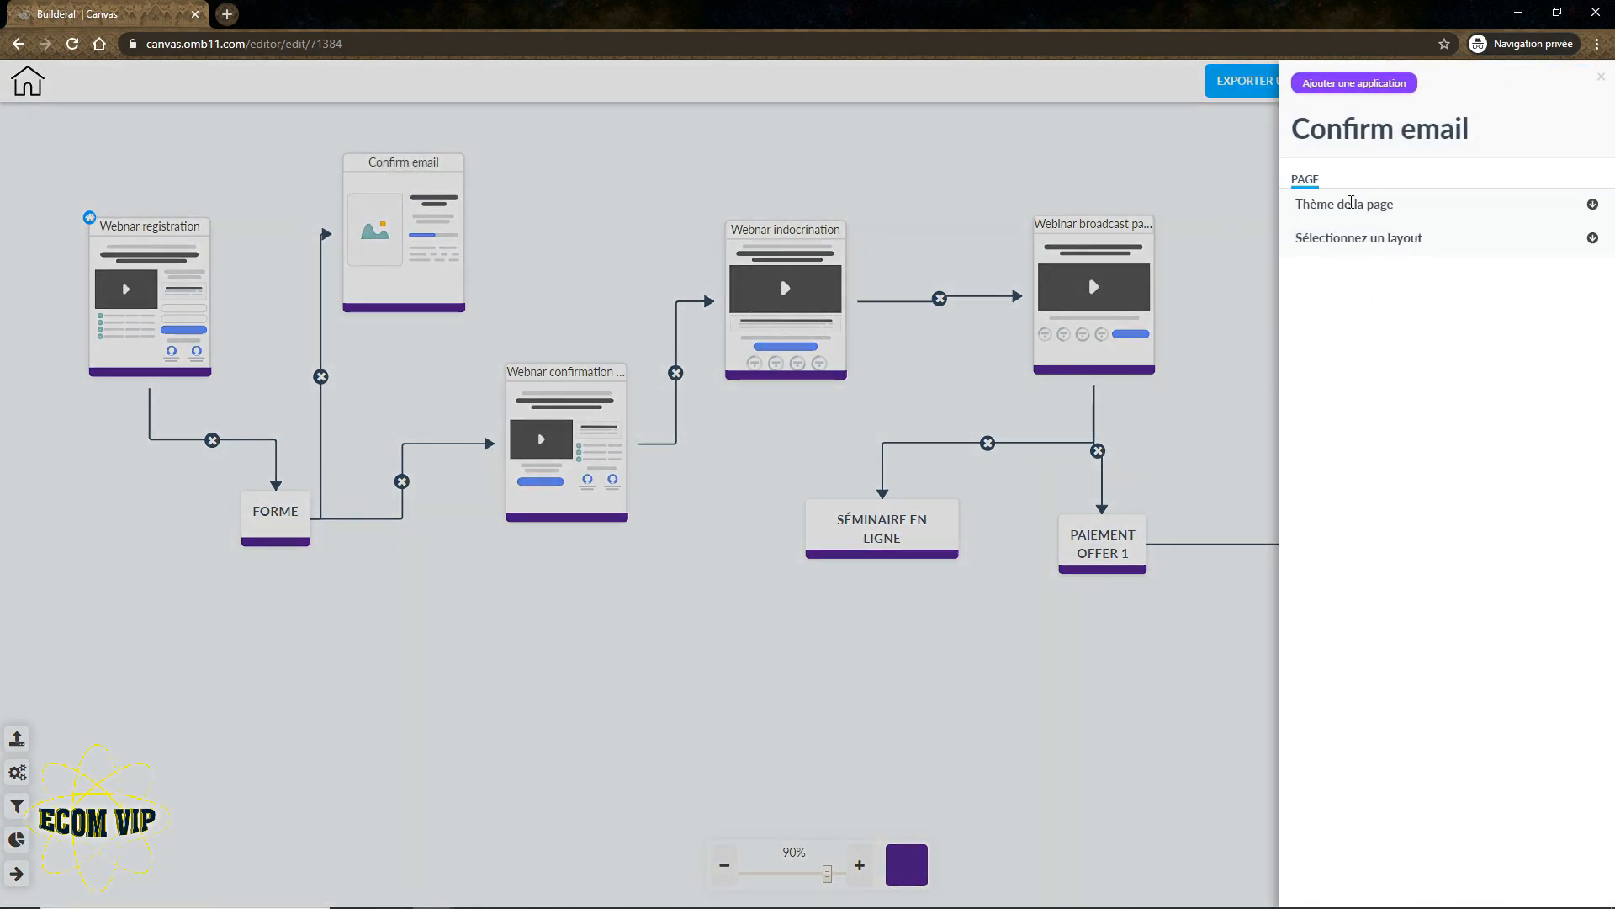
pyautogui.click(536, 314)
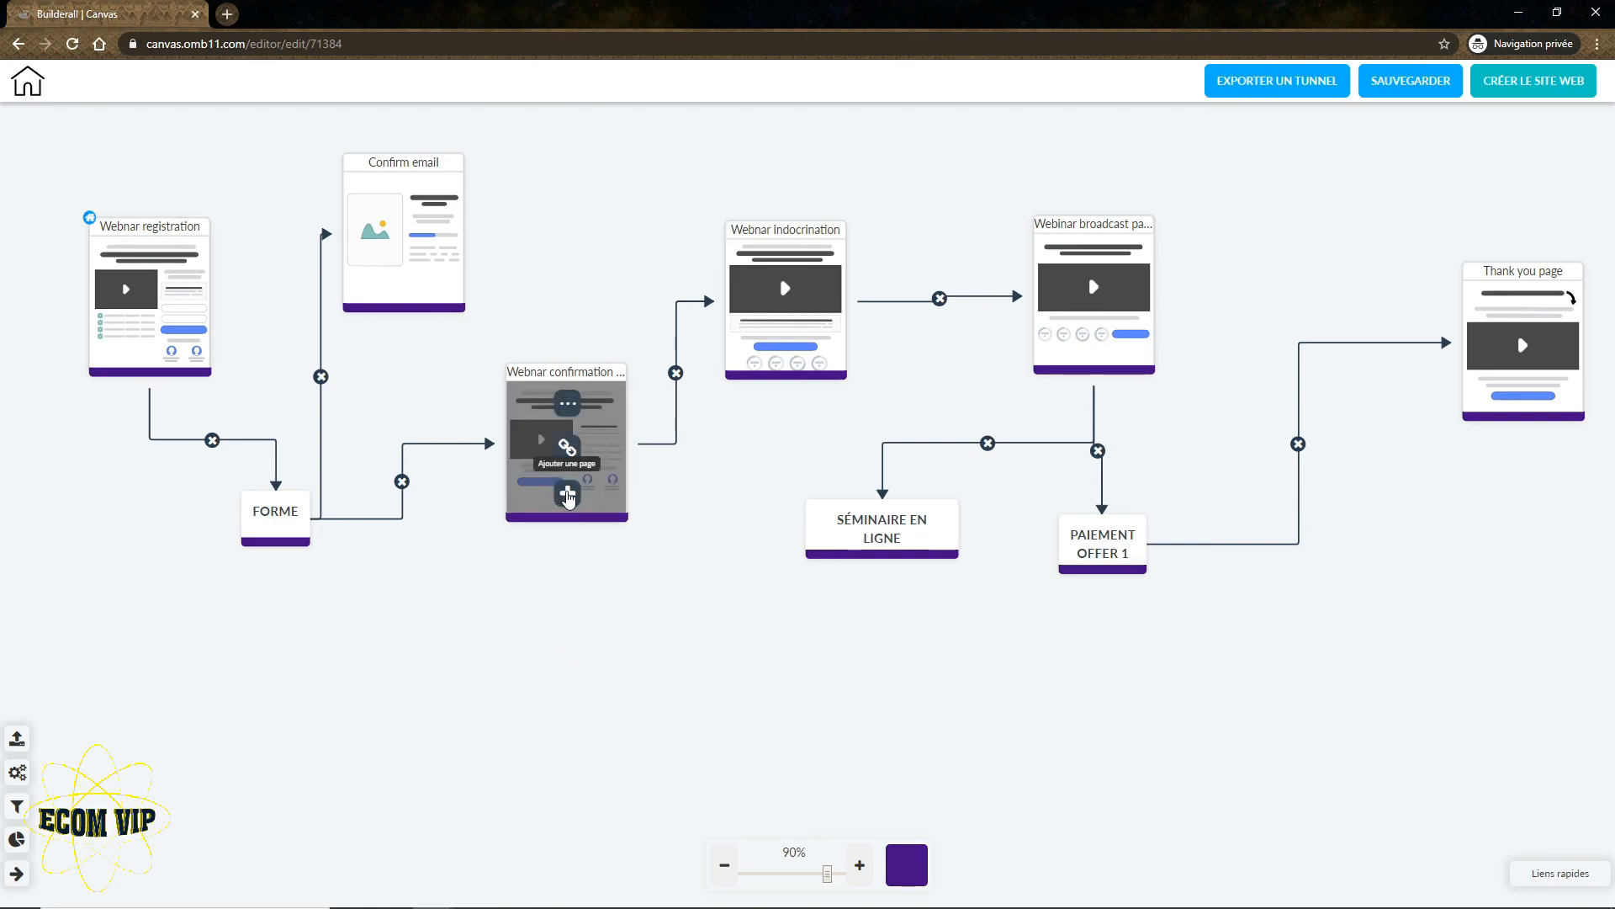
# Add a "Demandez la page de campagne" page after the Webnar confirmation page and place it below that page.
pyautogui.click(568, 496)
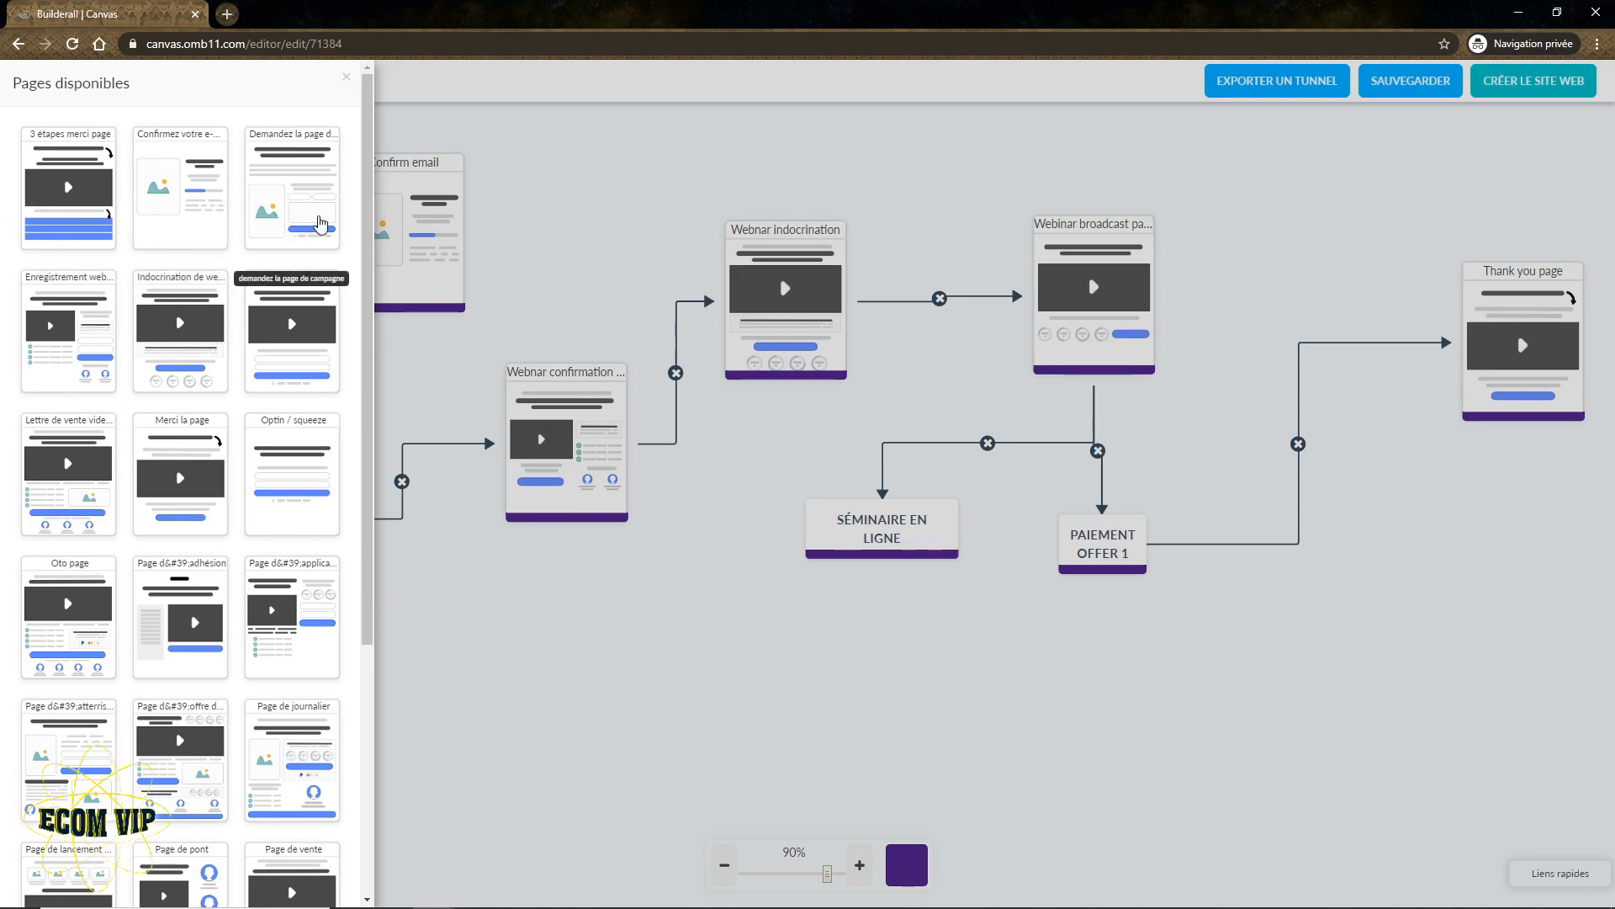
pyautogui.click(317, 217)
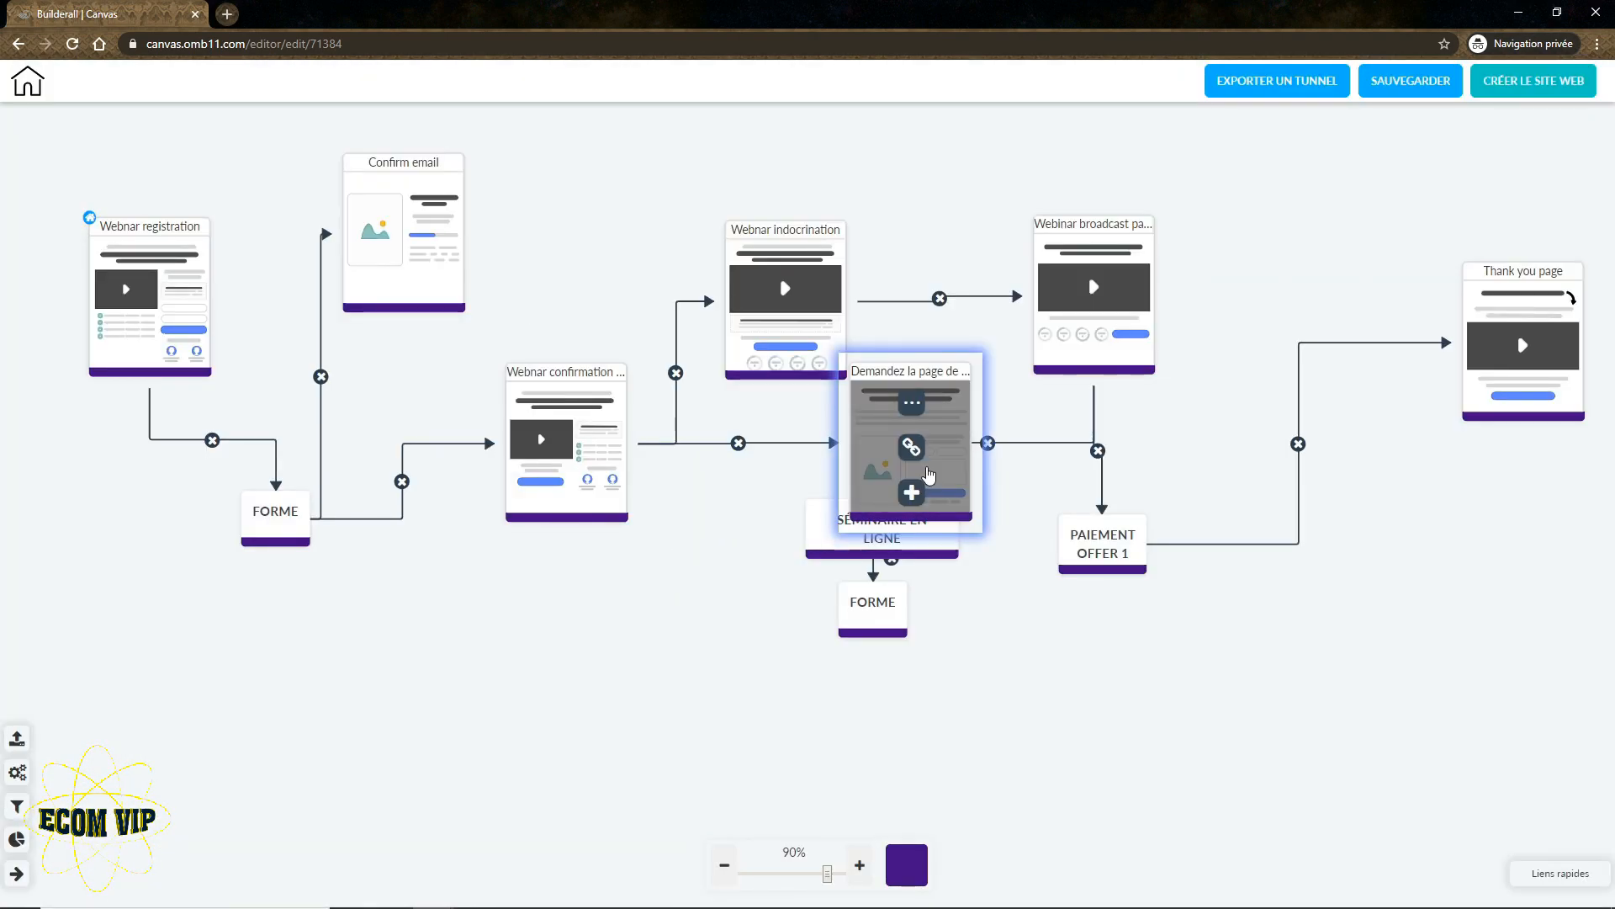
pyautogui.moveTo(926, 478); pyautogui.dragTo(595, 699)
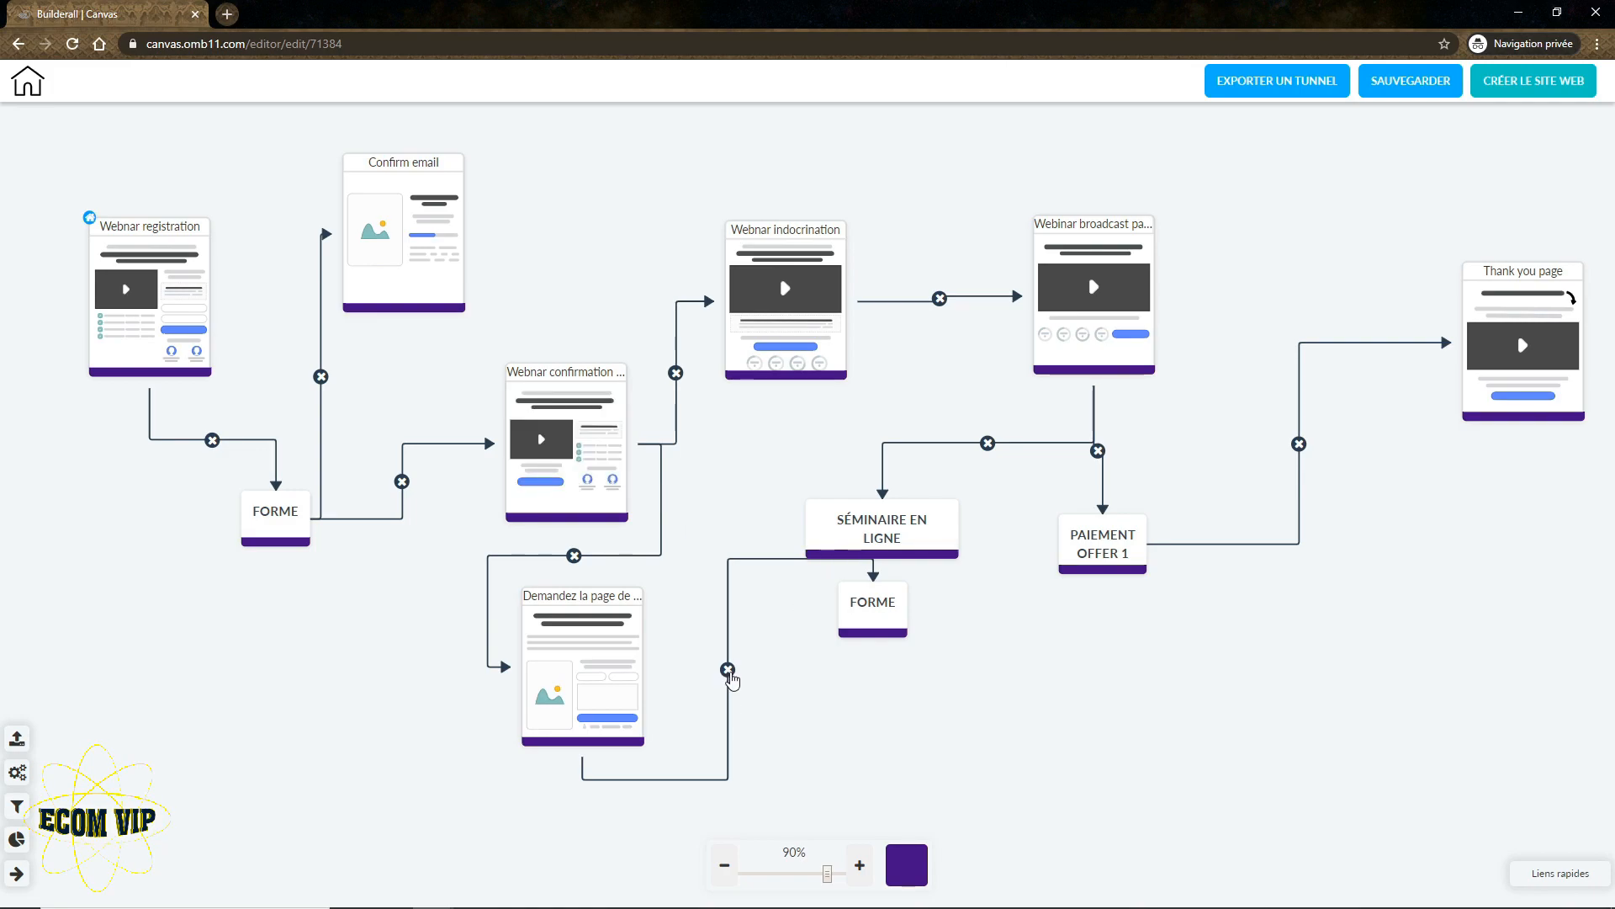
# Delete the added campaign page's link to its form and remove the page from the funnel.
pyautogui.click(728, 670)
pyautogui.rightClick(611, 669)
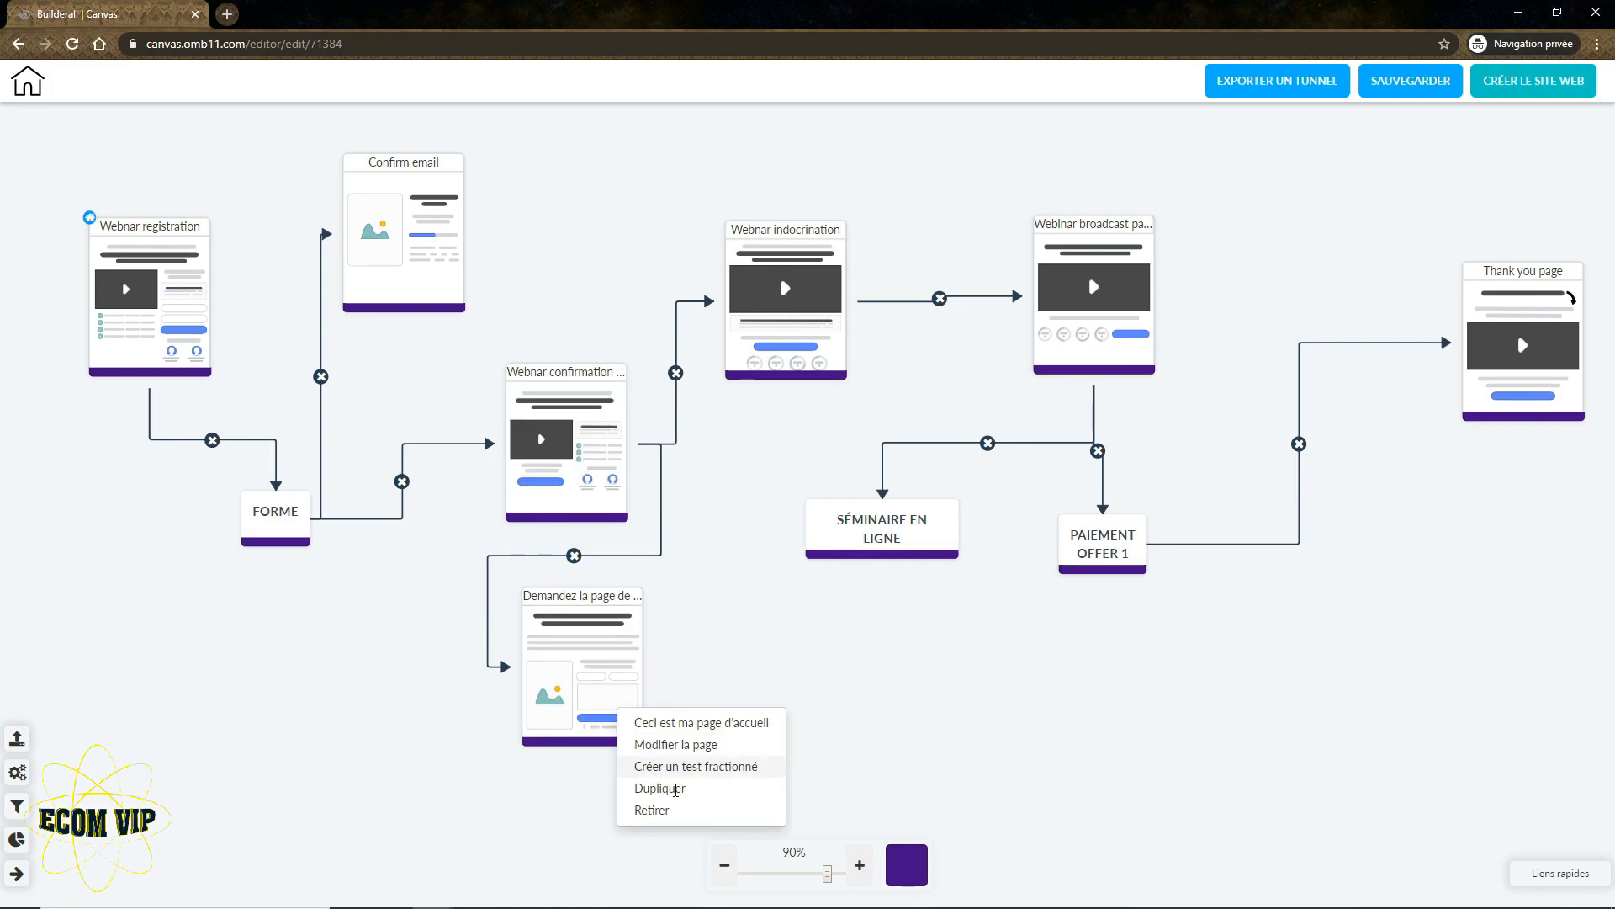
pyautogui.click(660, 806)
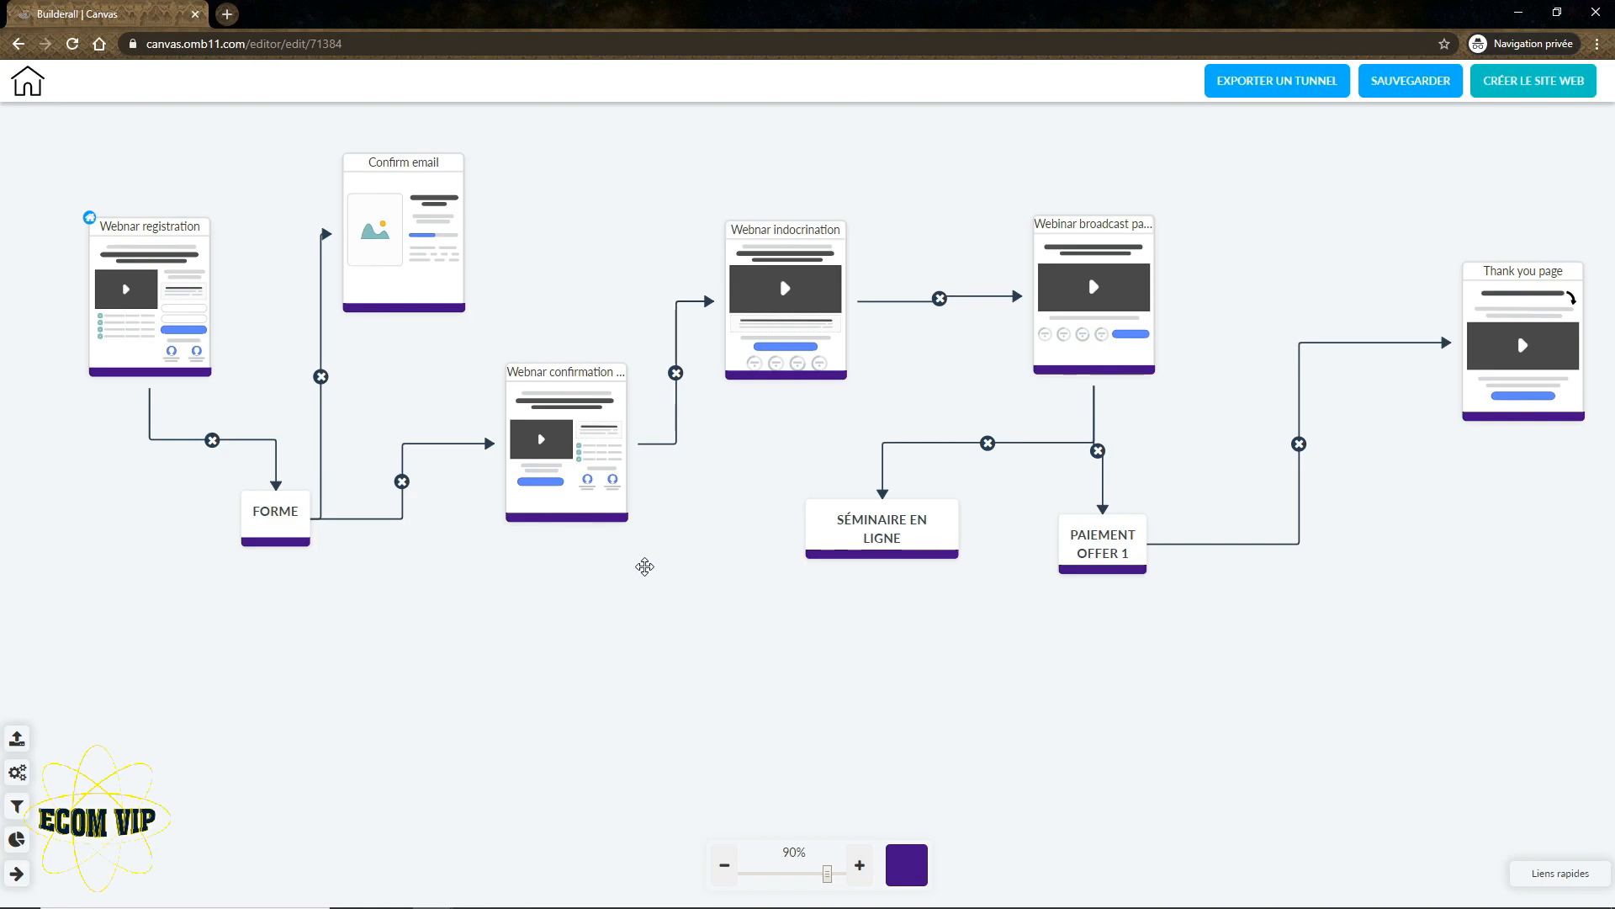
# Link the Webnar confirmation page directly to the Webinar broadcast page and move the Webnar indocrination page up, clear of the new link.
pyautogui.moveTo(600, 522)
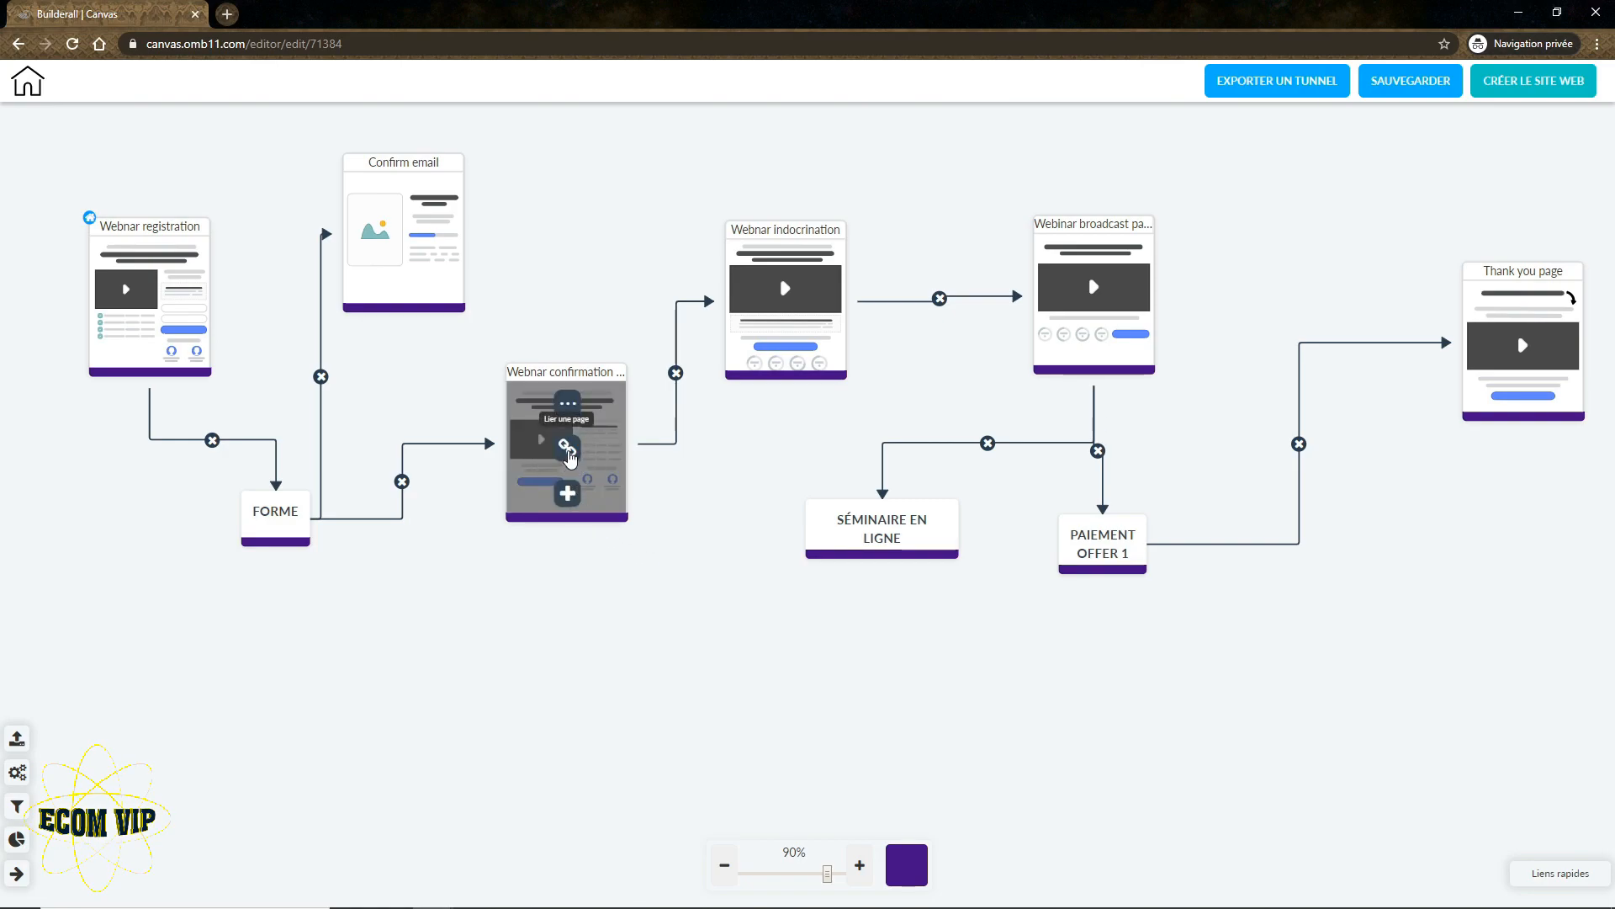
pyautogui.click(568, 448)
pyautogui.moveTo(792, 338)
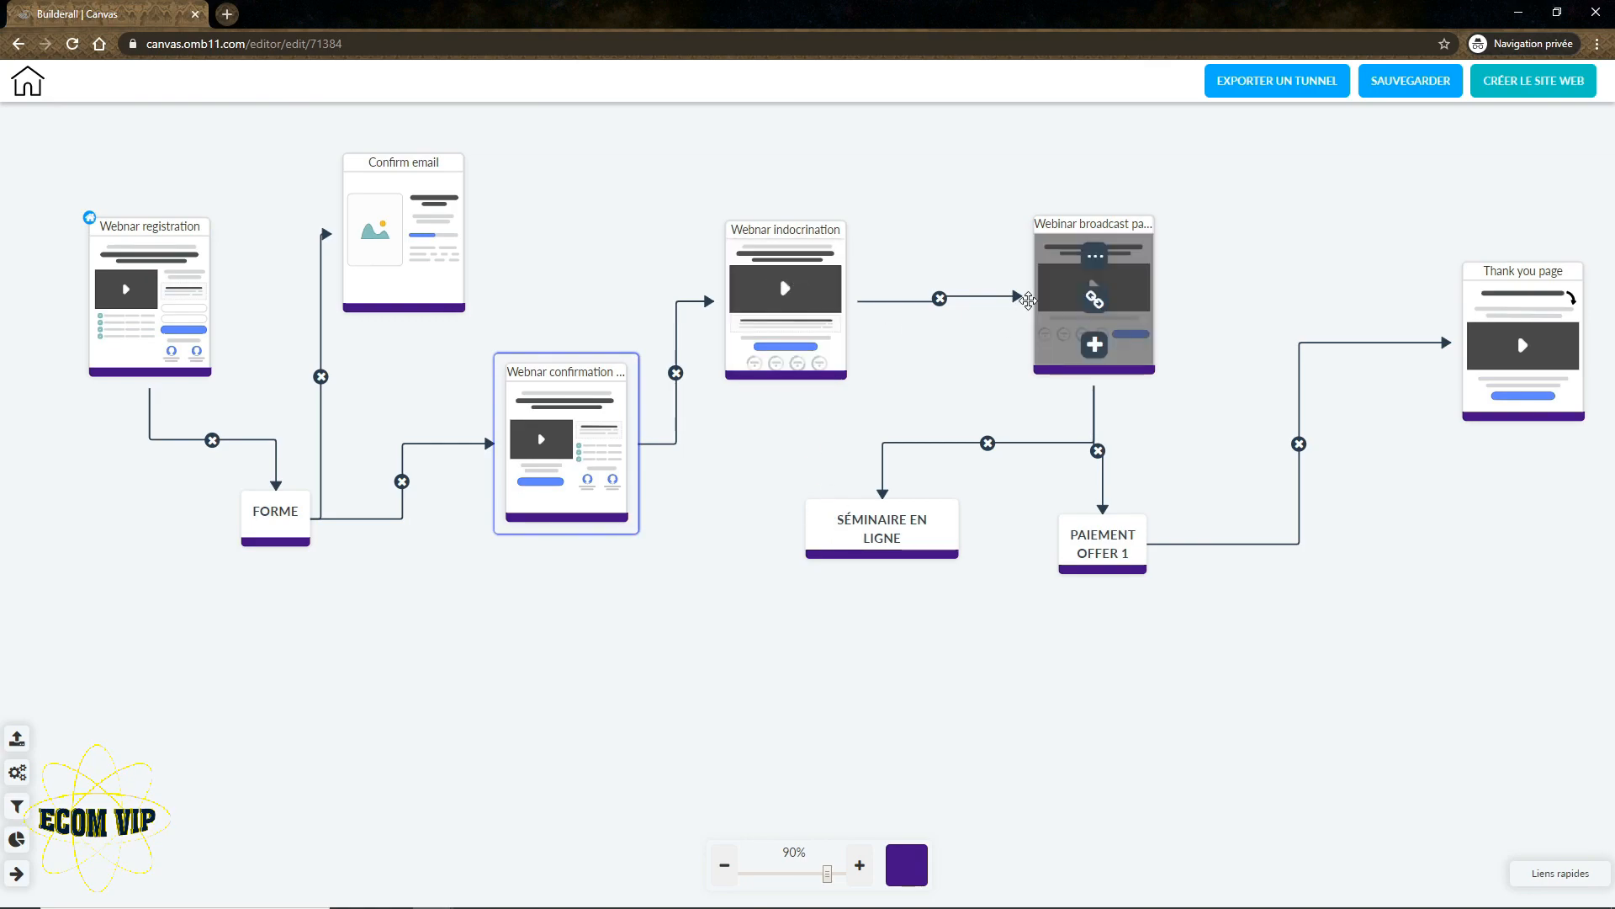
pyautogui.click(1090, 310)
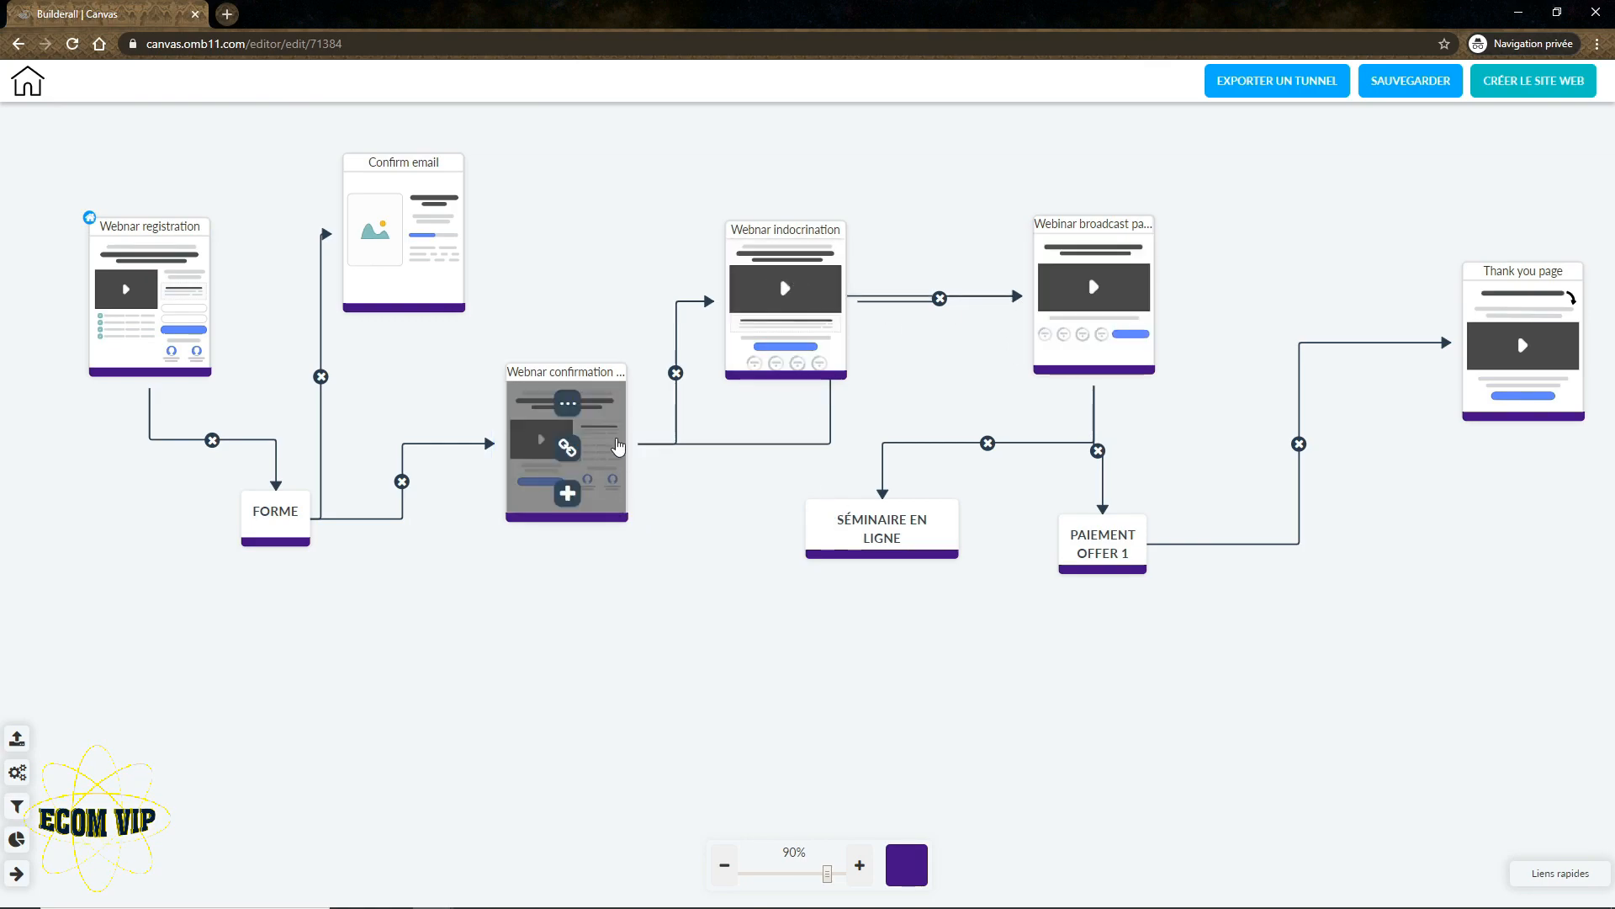
pyautogui.moveTo(816, 359); pyautogui.dragTo(777, 257)
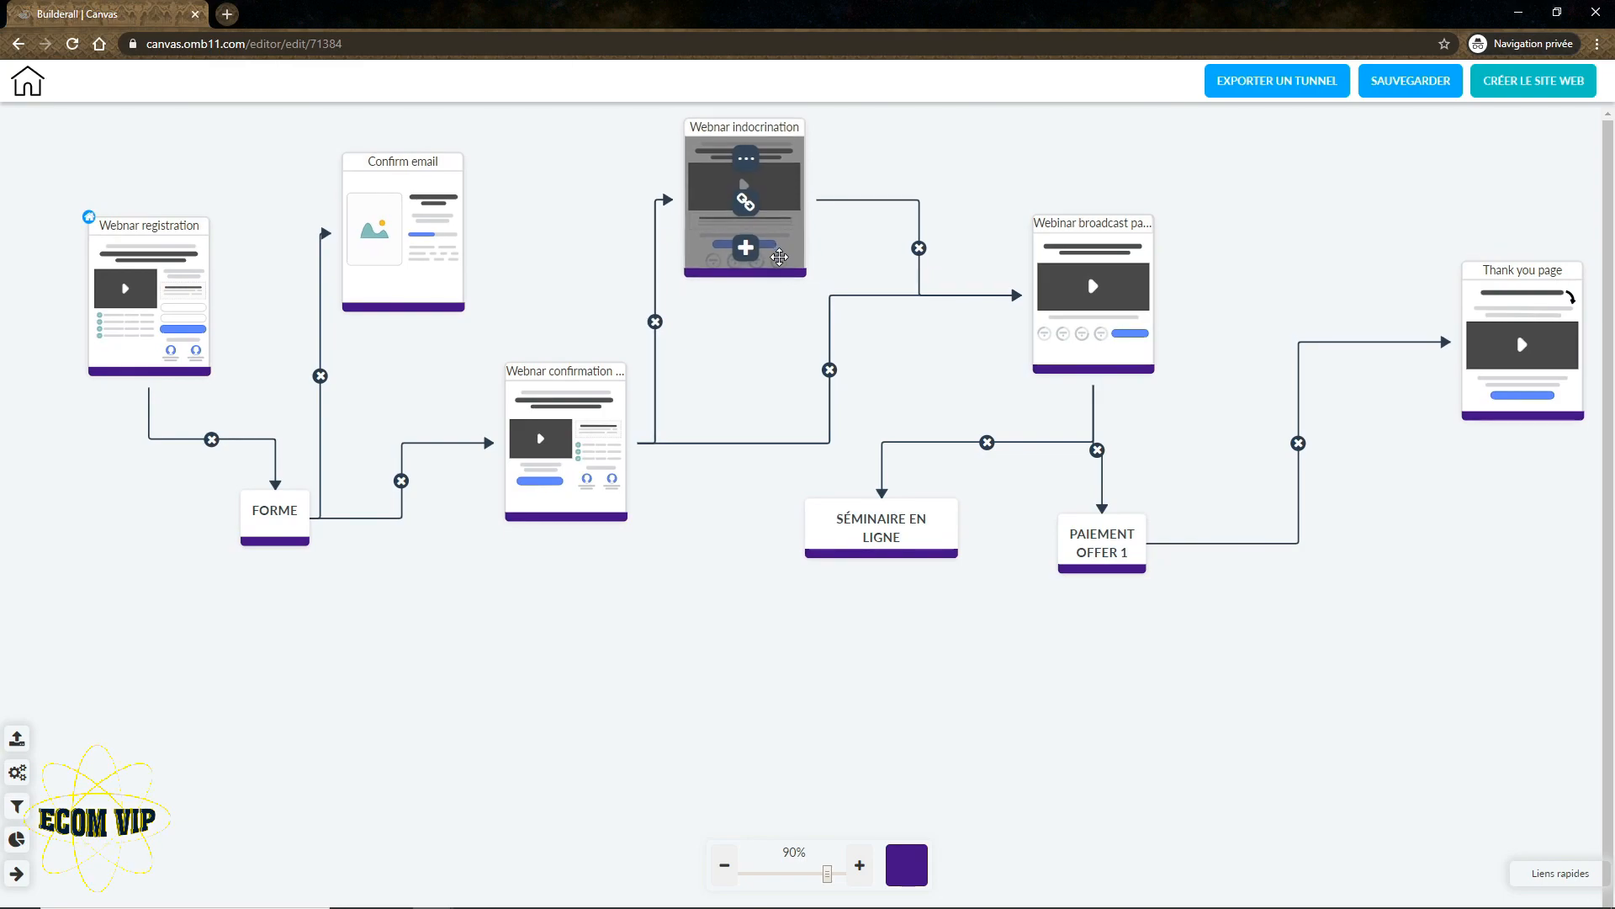
# Delete the direct link between the Webnar confirmation and Webinar broadcast pages and move the Webnar indocrination page back down between them.
pyautogui.moveTo(1042, 340)
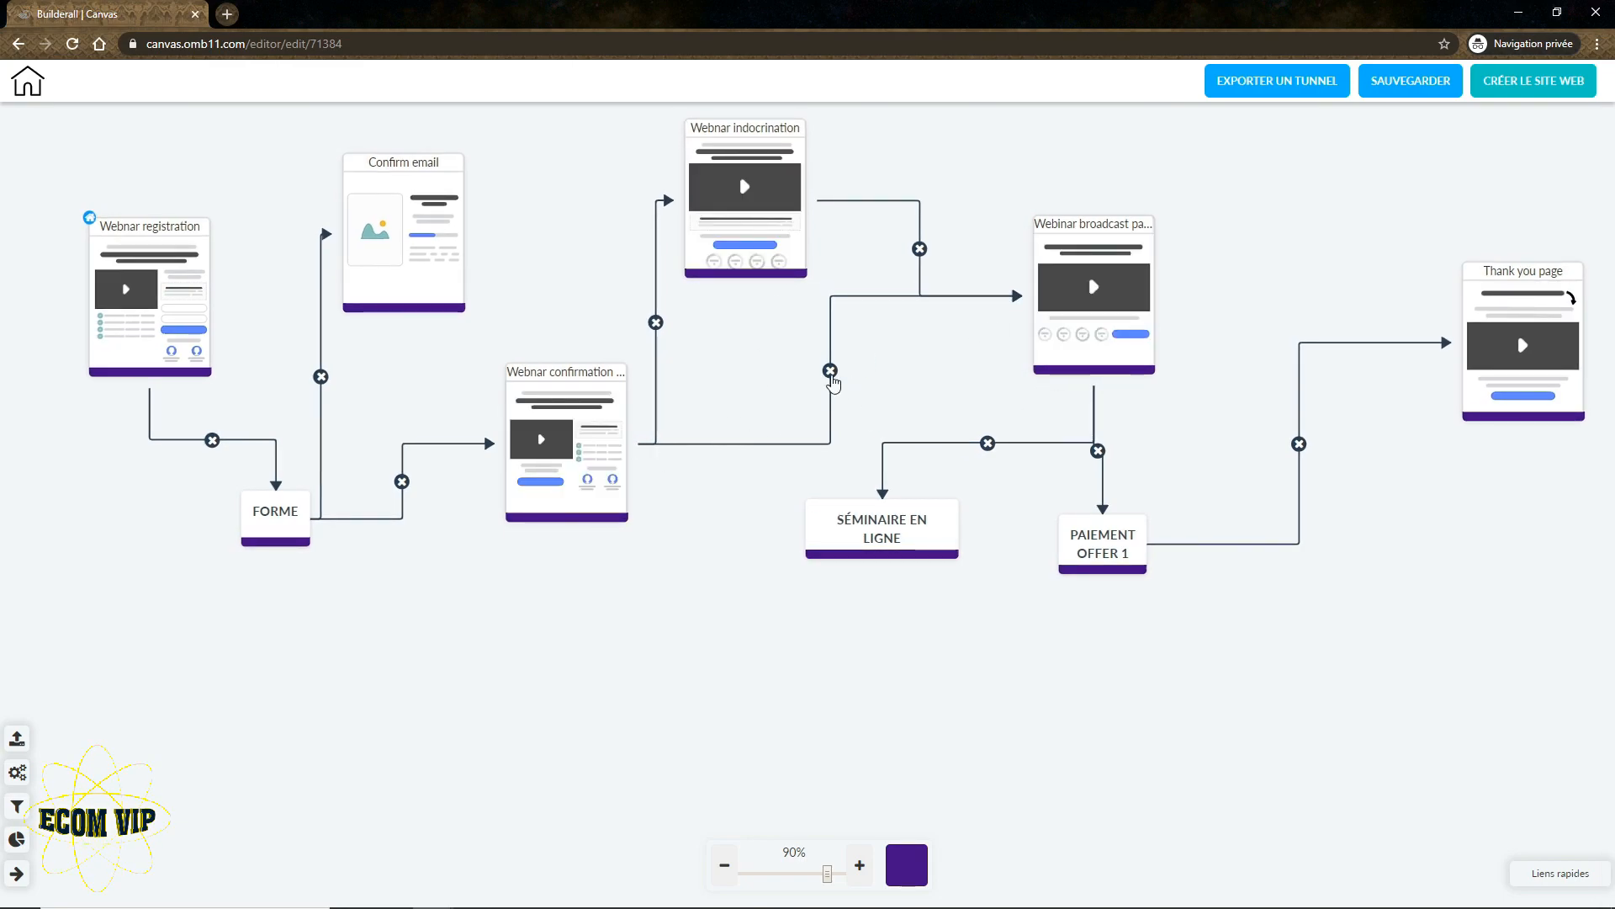
pyautogui.click(830, 370)
pyautogui.moveTo(800, 285); pyautogui.dragTo(859, 353)
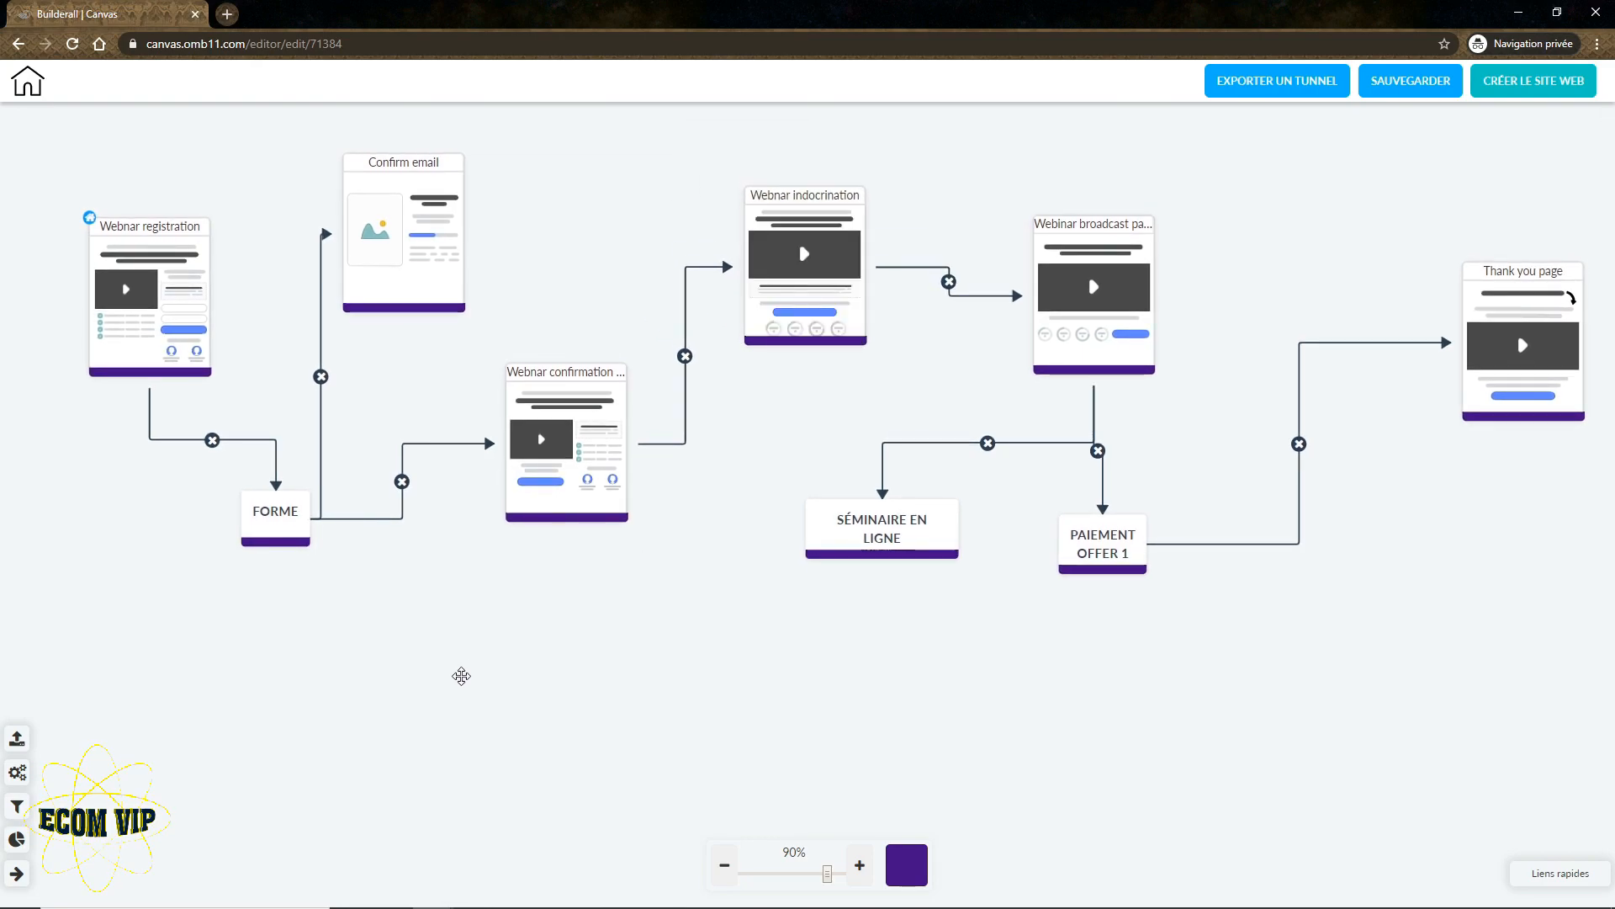